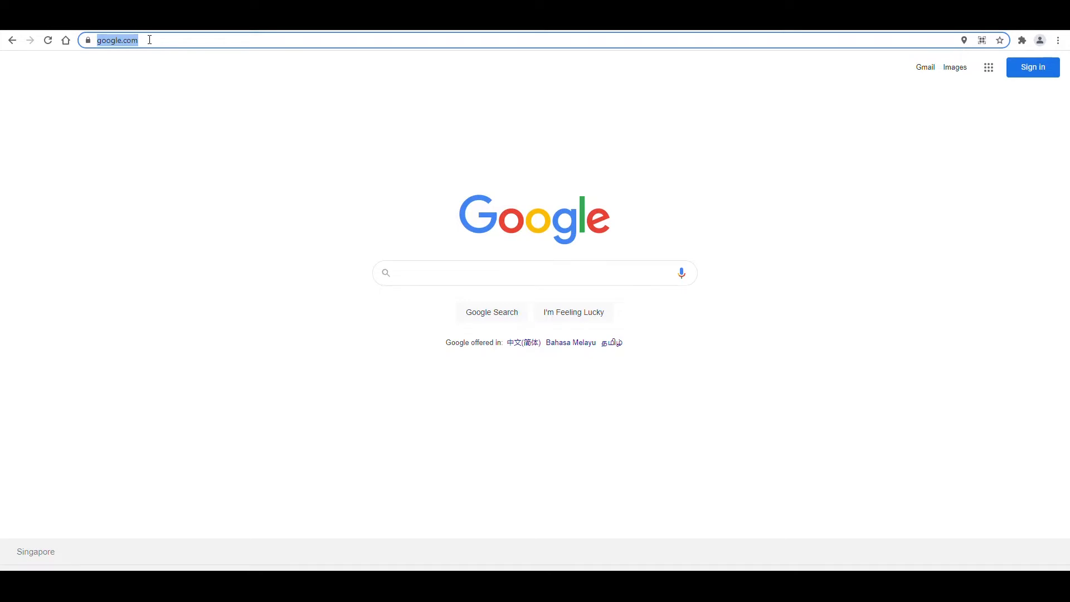
Step: Go to udtrucks.com and open the UD Telematics Services page under Connected Services
{"action": "type", "text": "udtrucks.c"}
{"action": "key", "text": "Return"}
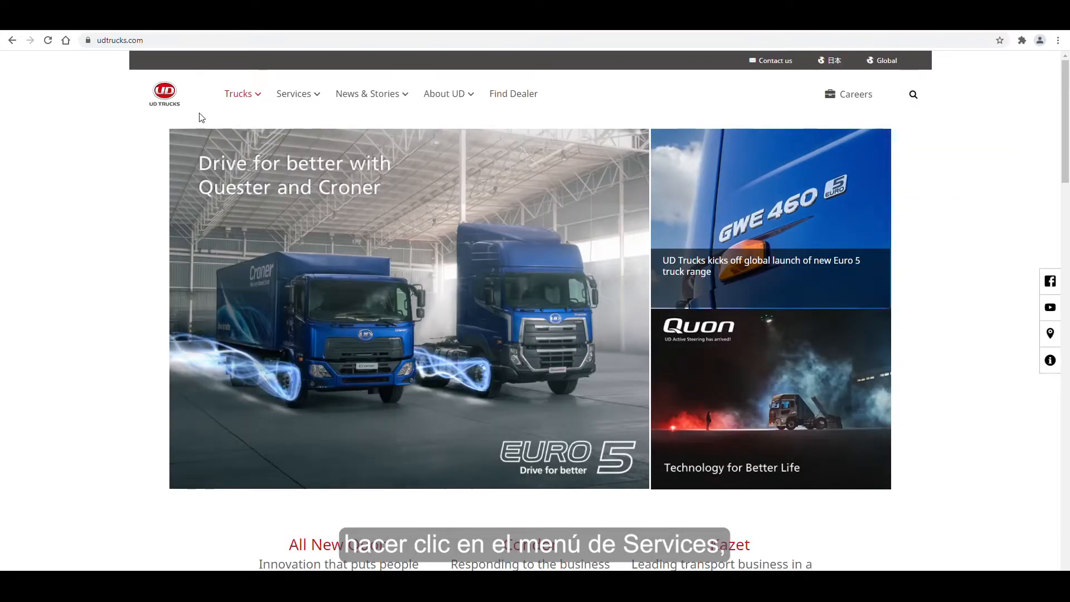
{"action": "left_click", "coordinate": [301, 103]}
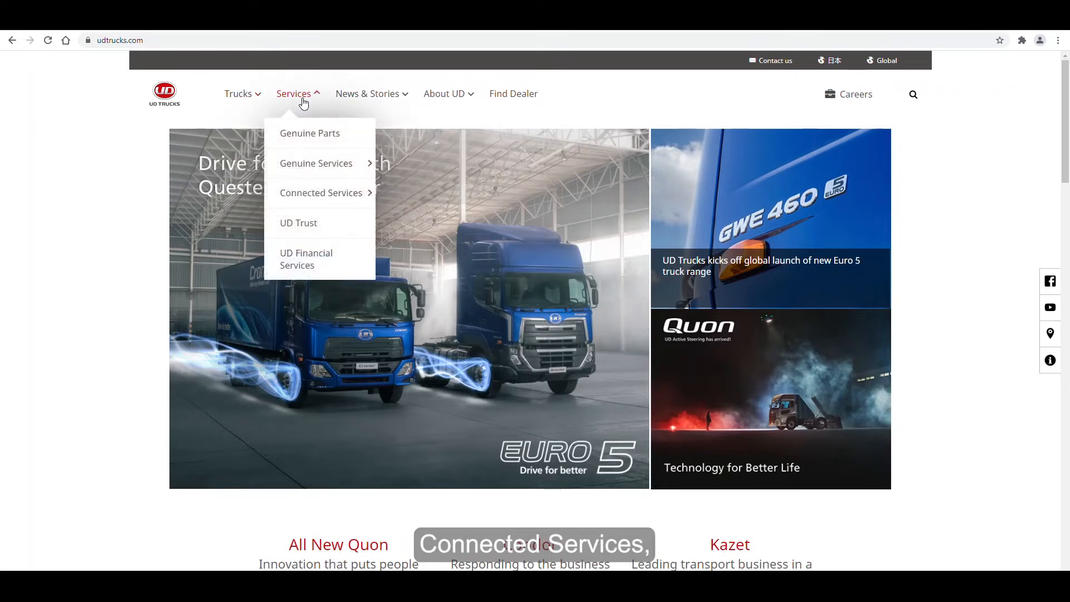
{"action": "mouse_move", "coordinate": [313, 192]}
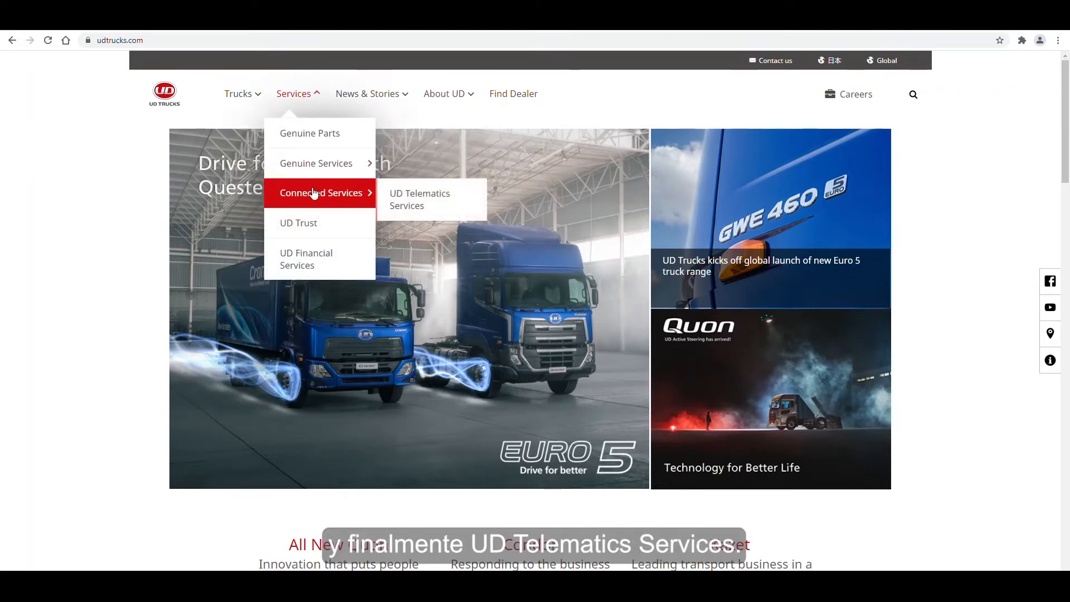
{"action": "left_click", "coordinate": [438, 200]}
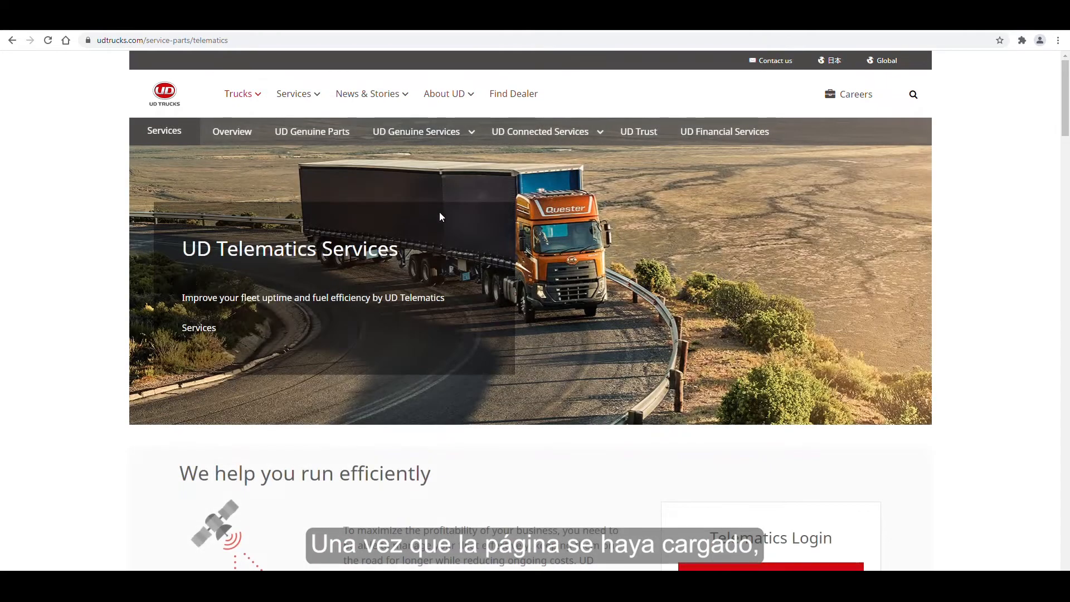
Step: Open the Telematics Login form and sign in to the portal with the filled-in credentials
{"action": "scroll", "coordinate": [627, 454], "scroll_direction": "down", "scroll_amount": 5}
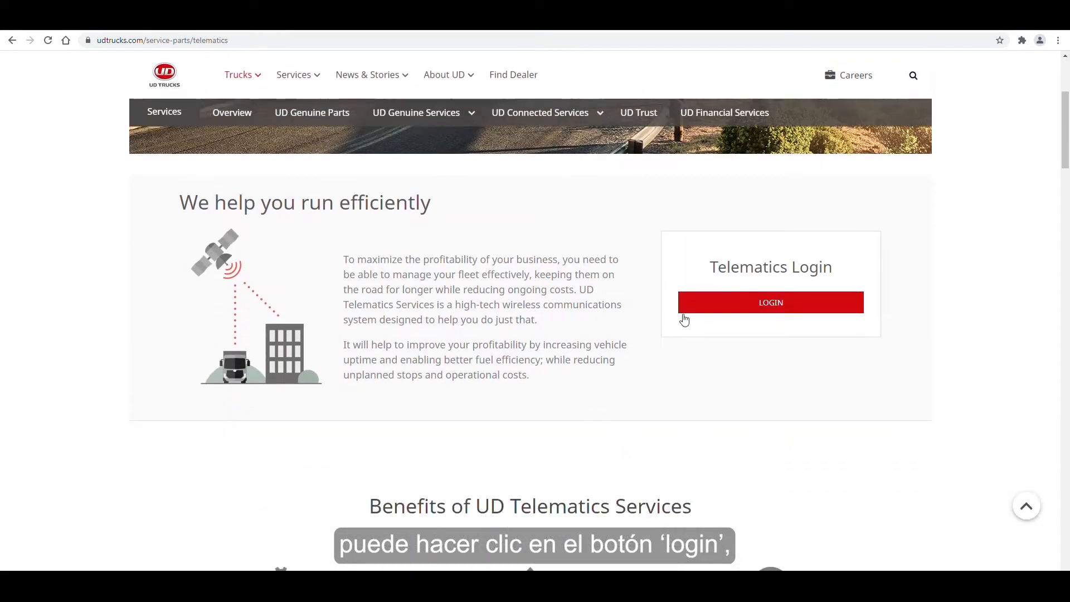
{"action": "left_click", "coordinate": [779, 306]}
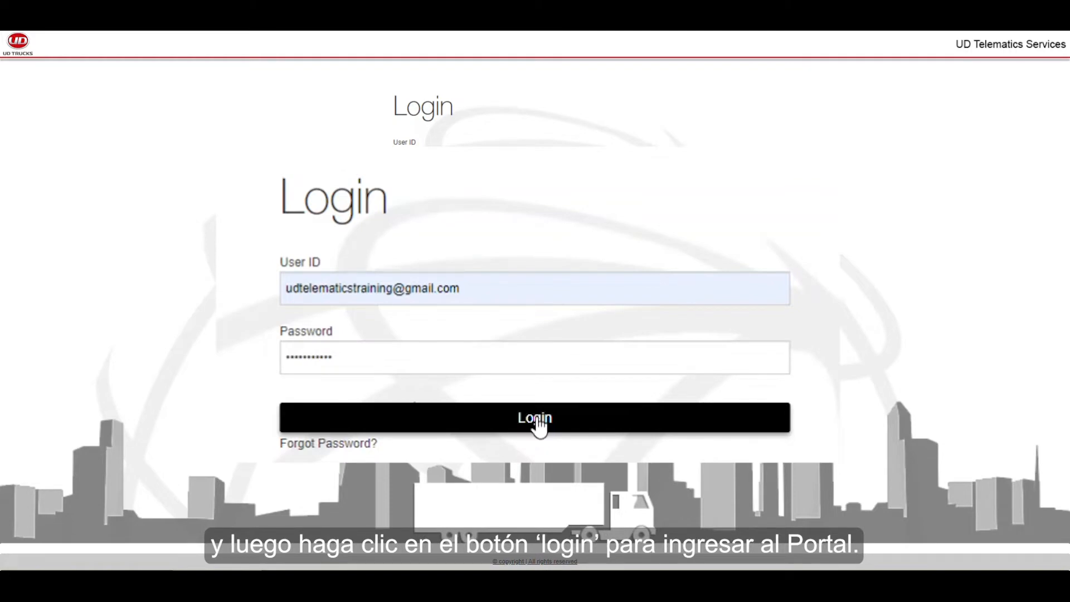
{"action": "left_click", "coordinate": [536, 228]}
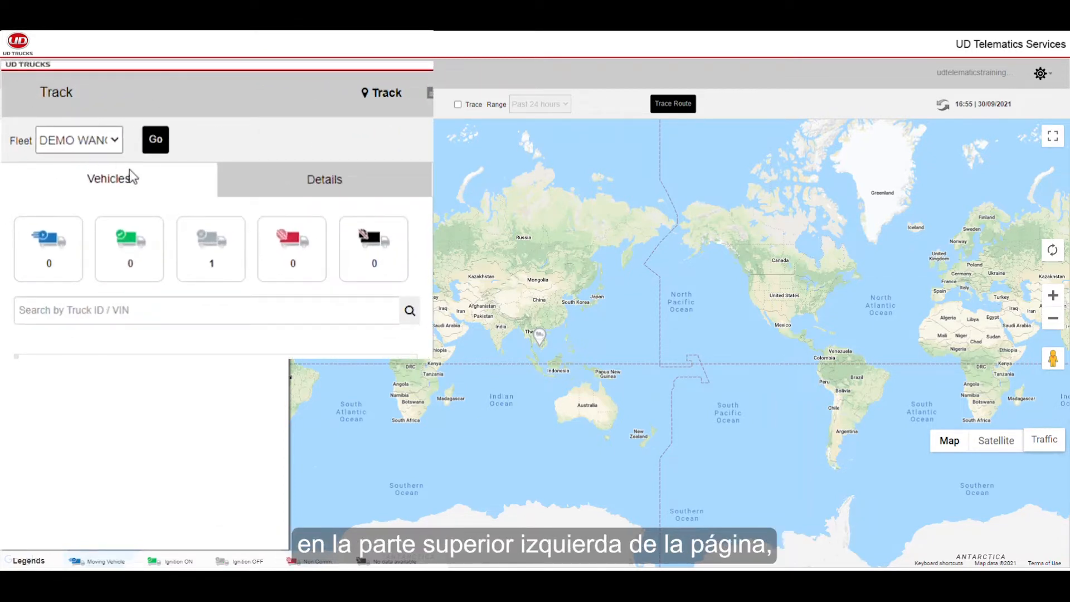
Step: Choose the Thailand Demo Truck fleet and load its vehicles on the Track page
{"action": "left_click", "coordinate": [111, 146]}
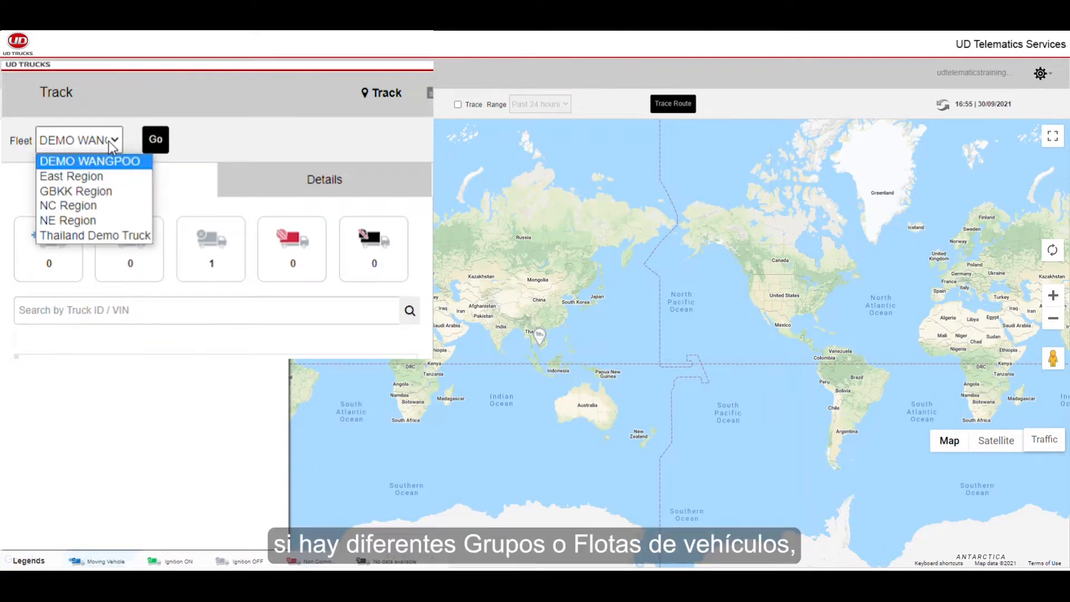
{"action": "left_click", "coordinate": [99, 234]}
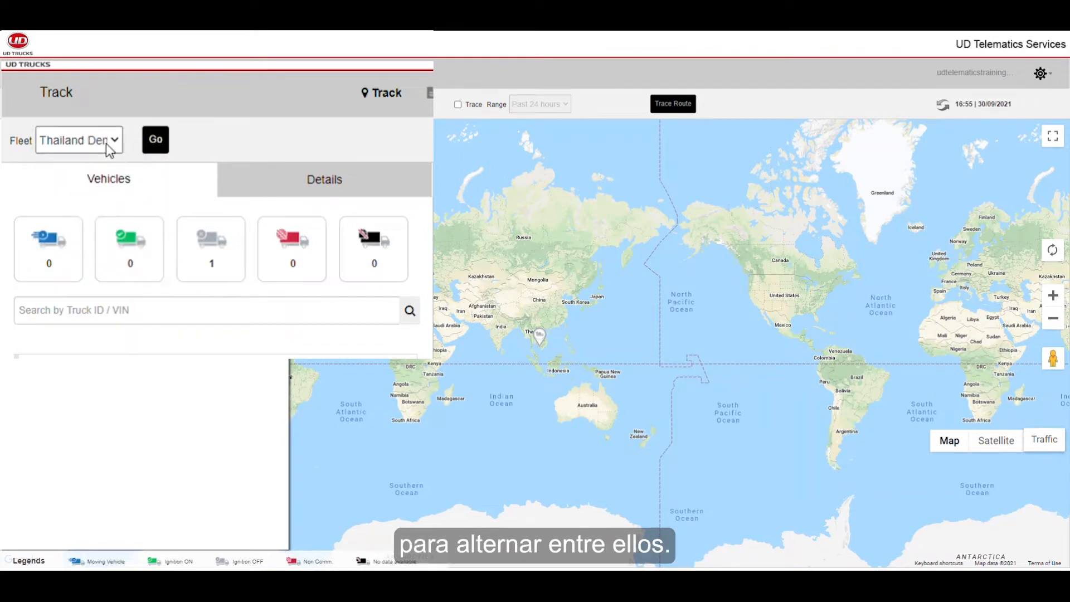
{"action": "left_click", "coordinate": [103, 105]}
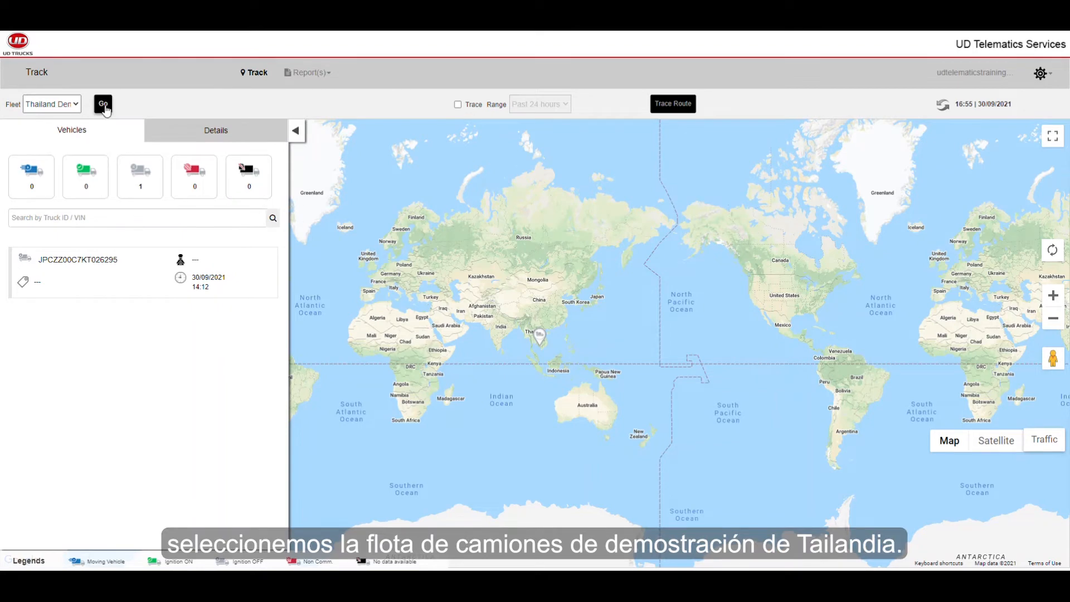
{"action": "left_click", "coordinate": [103, 105]}
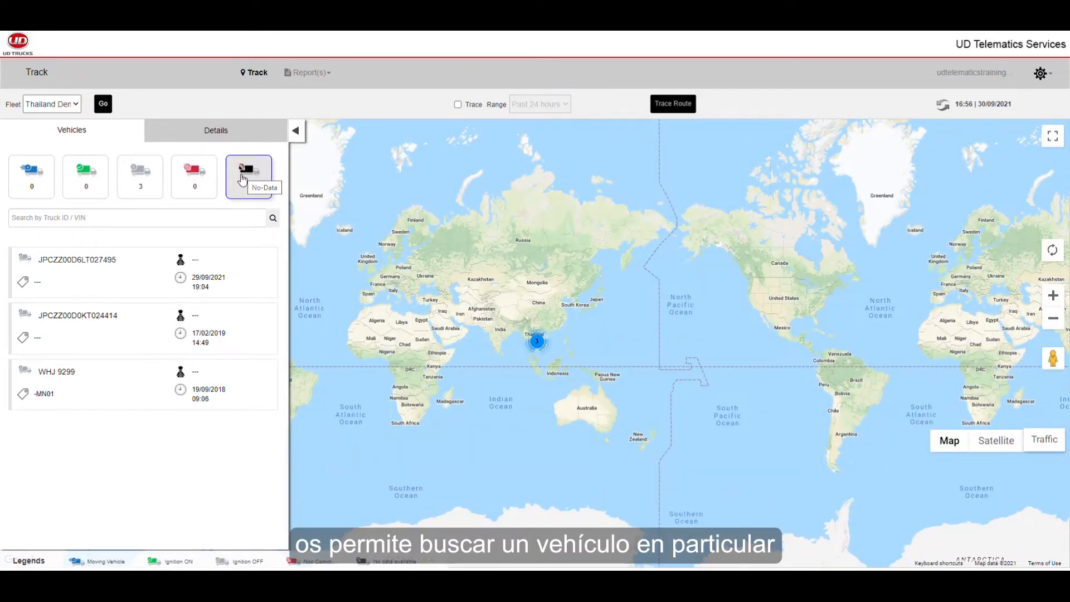
Step: Expand the vehicle cluster over Thailand on the map and show the details of the single vehicle northeast of Chaiyaphum
{"action": "left_click", "coordinate": [86, 218]}
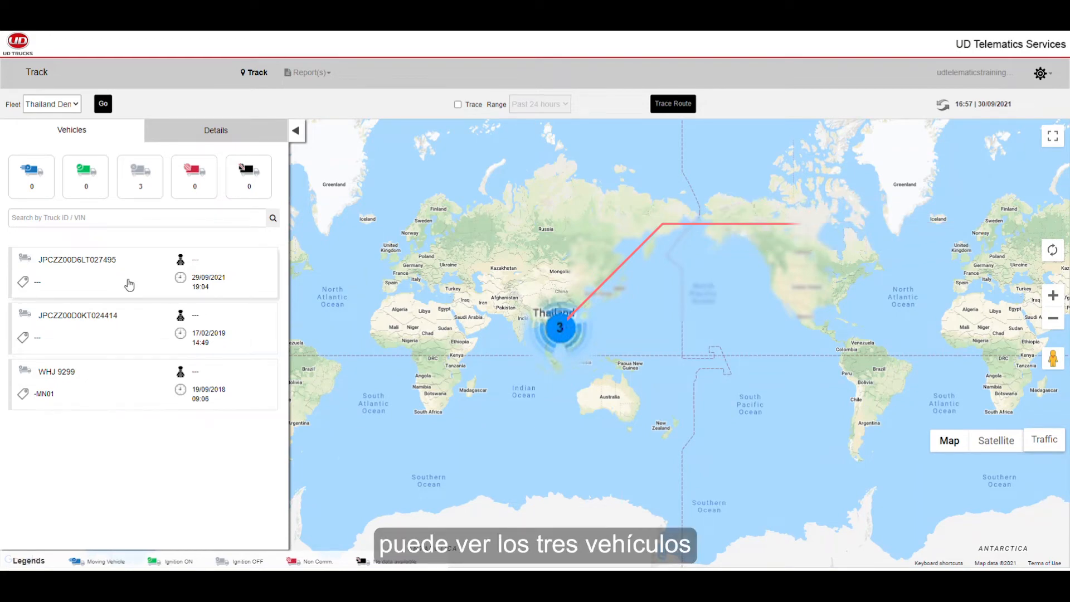
{"action": "left_click", "coordinate": [560, 333]}
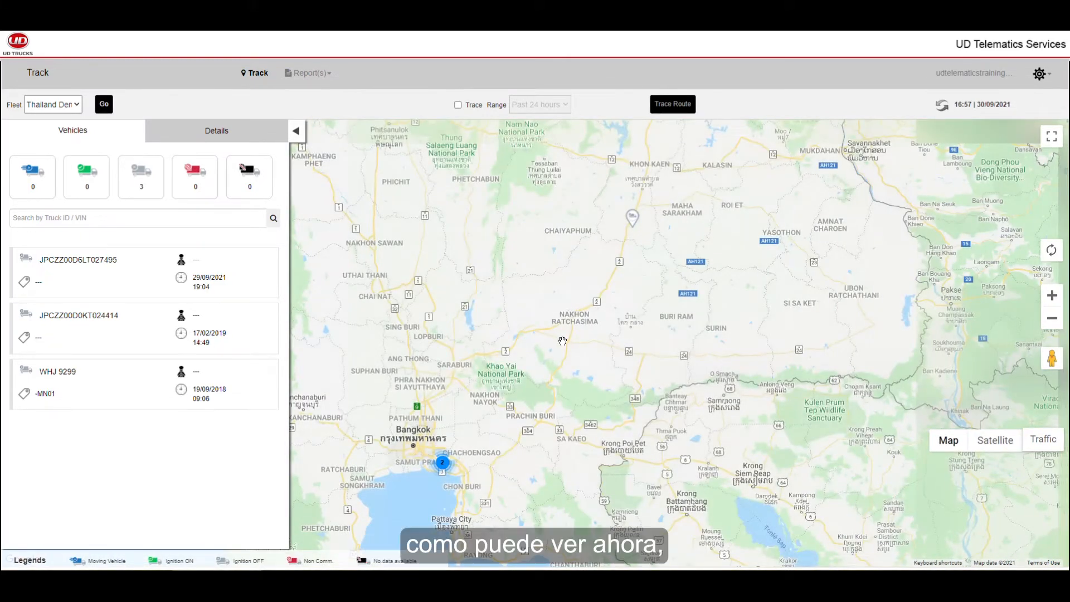
{"action": "left_click", "coordinate": [633, 219]}
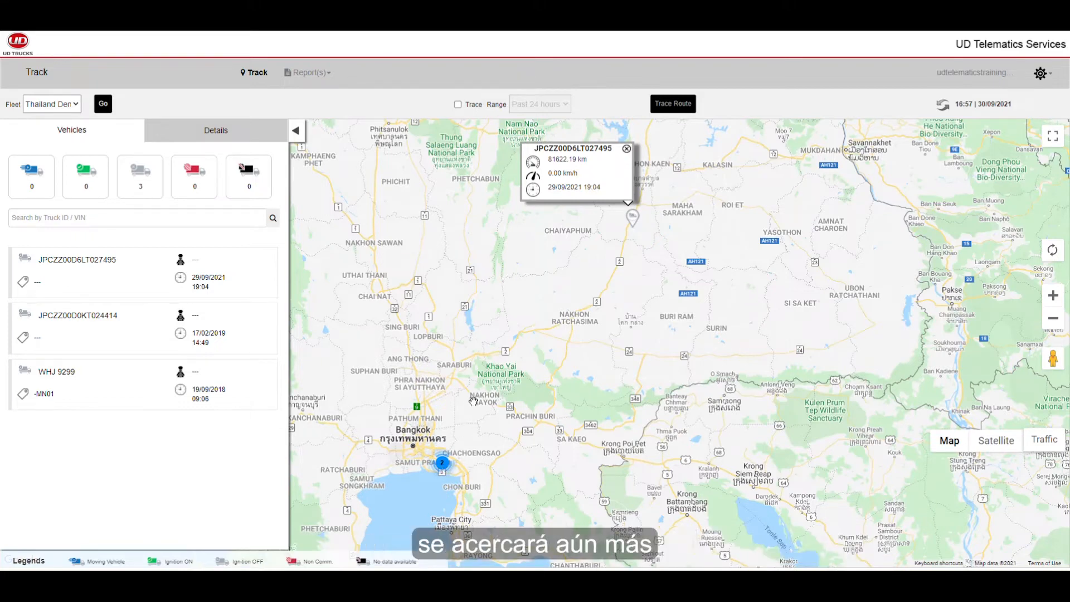
Step: Expand the remaining vehicle cluster near Bangkok and view the details of each of its vehicles, closing the information box at the end
{"action": "left_click", "coordinate": [443, 465]}
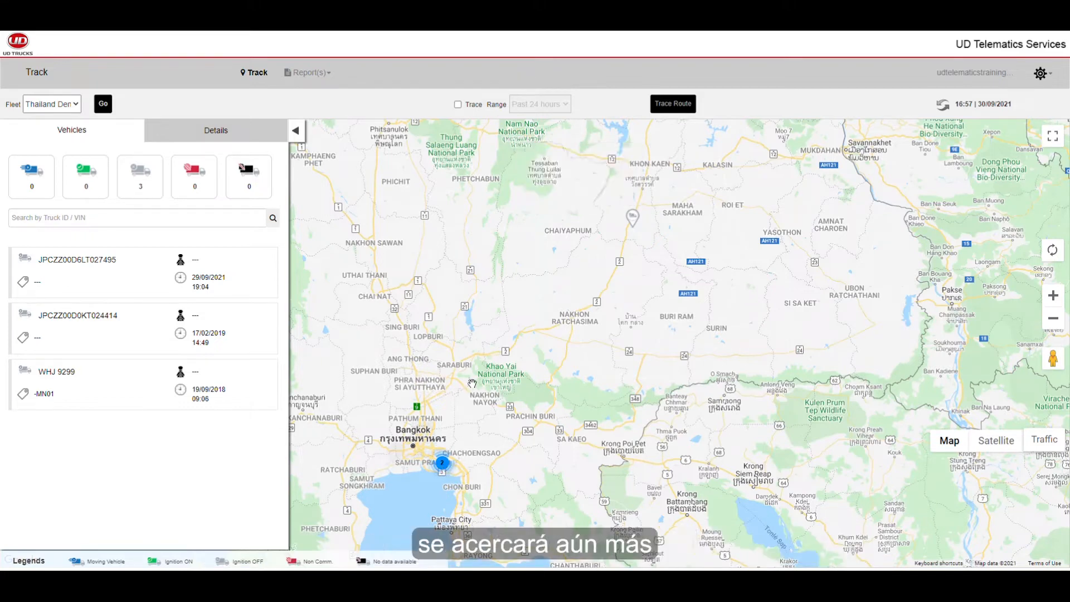
{"action": "left_click", "coordinate": [445, 469]}
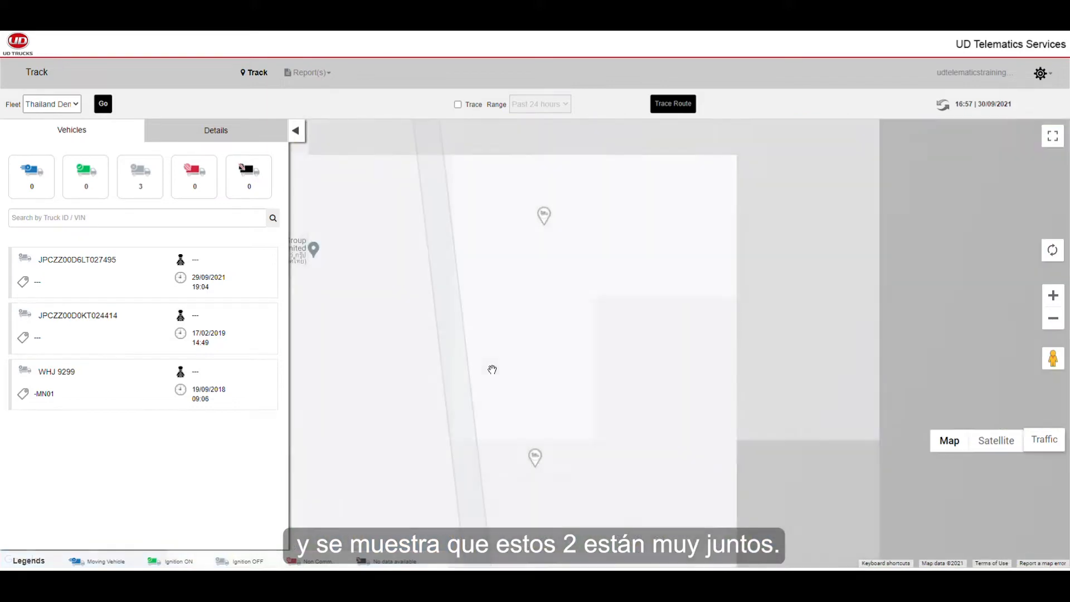
{"action": "left_click", "coordinate": [535, 461]}
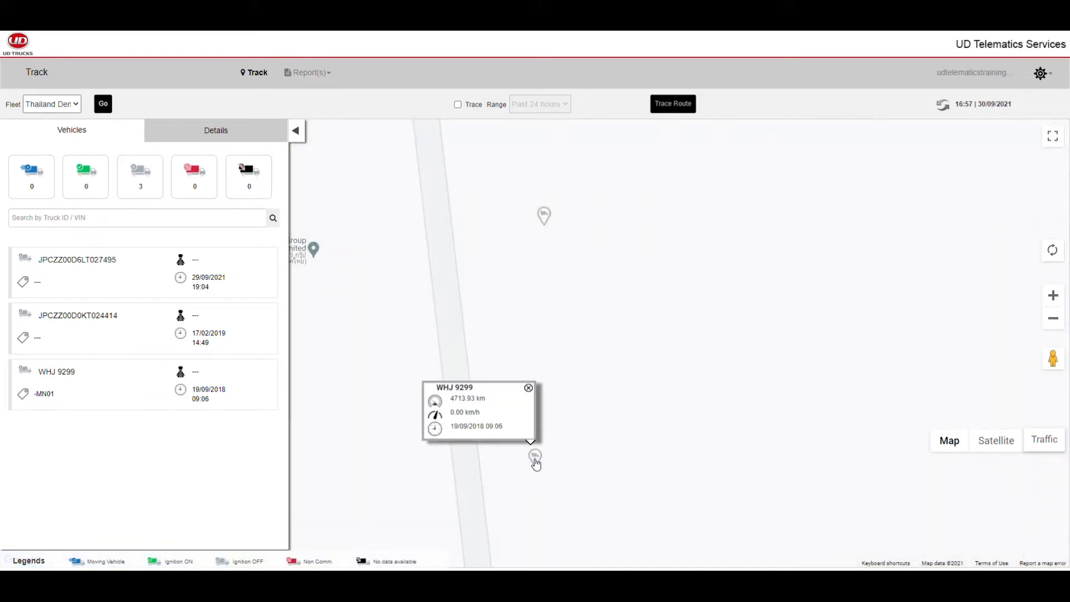
{"action": "left_click", "coordinate": [545, 219]}
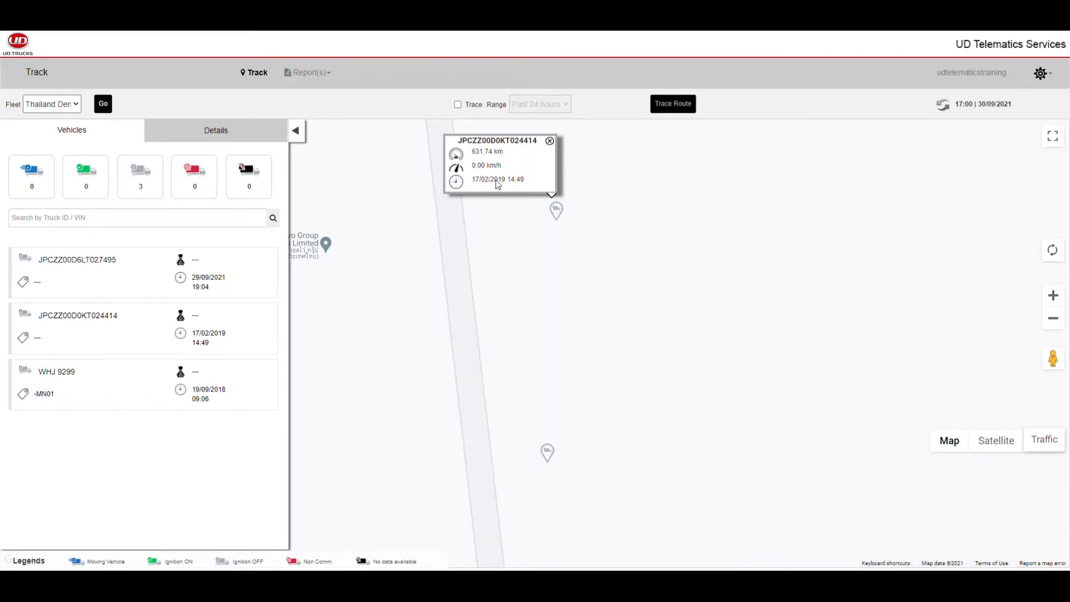
{"action": "left_click", "coordinate": [549, 141]}
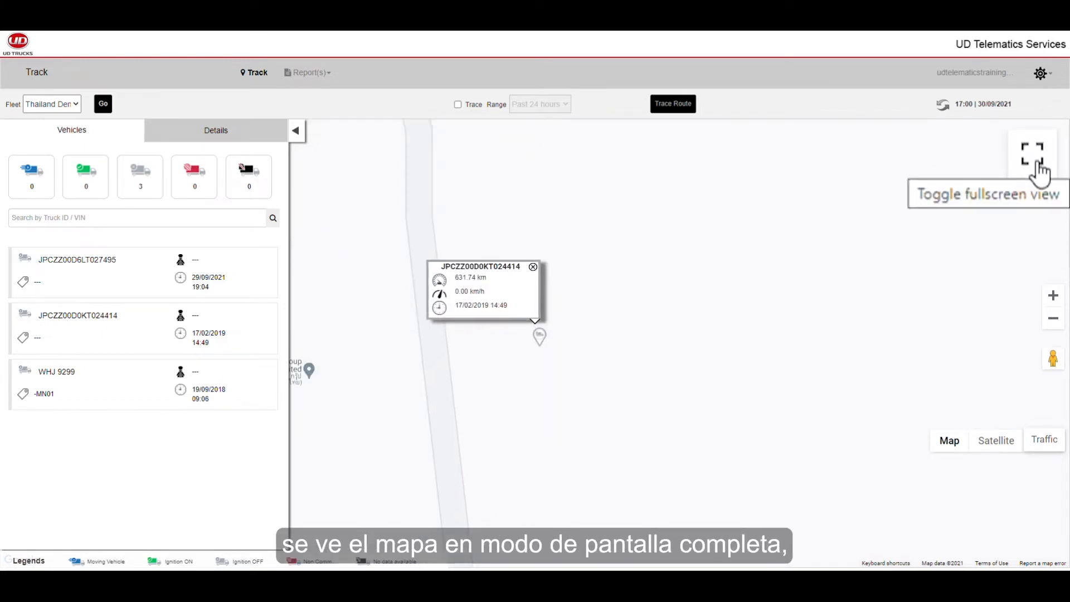
Step: Try the map's fullscreen view and reset the map to its initial world view
{"action": "left_click", "coordinate": [1039, 167]}
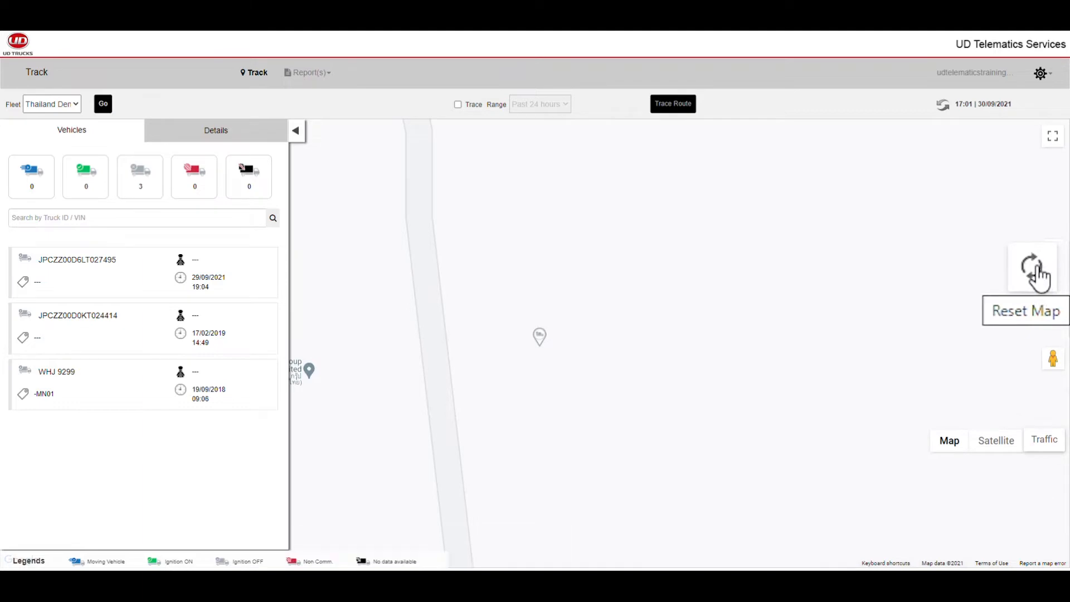
{"action": "left_click", "coordinate": [1039, 277]}
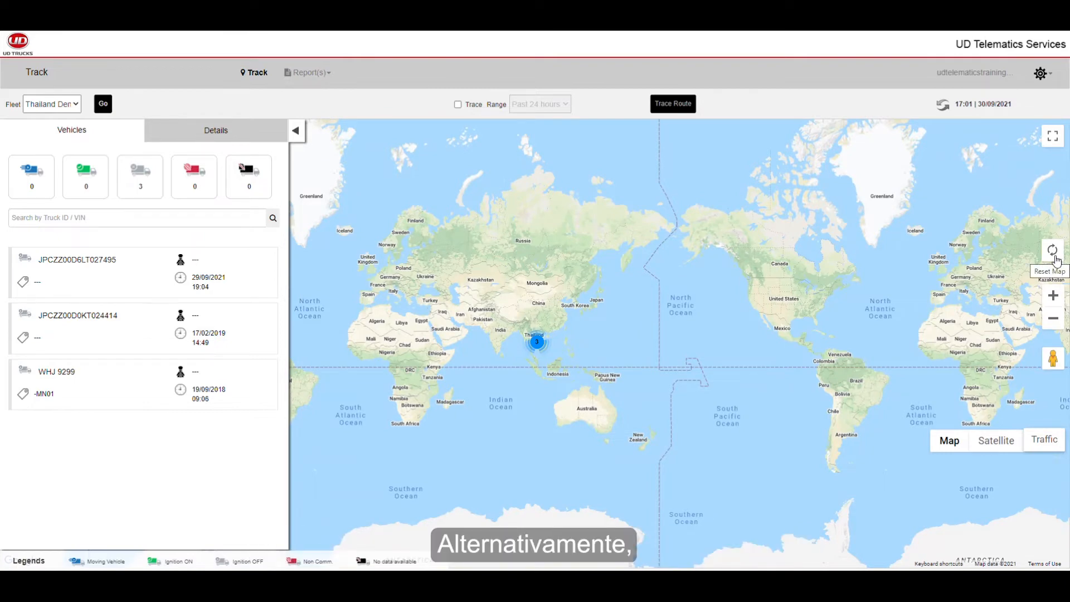
Step: Zoom the world map in and back out, and bring Thailand into closer view
{"action": "left_click", "coordinate": [1054, 295]}
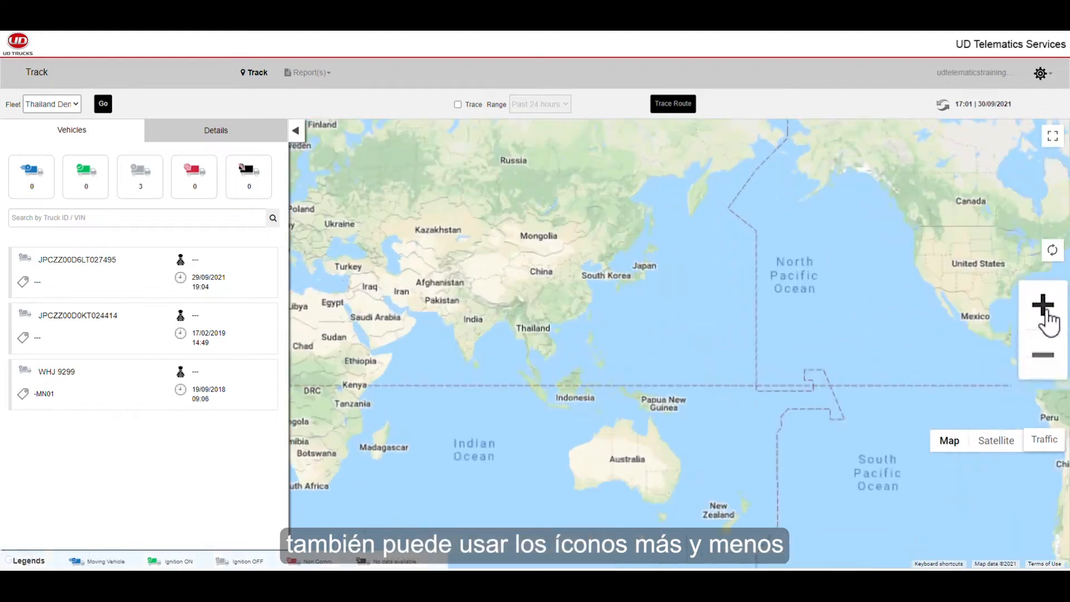
{"action": "left_click", "coordinate": [1044, 357]}
{"action": "left_click", "coordinate": [1045, 359]}
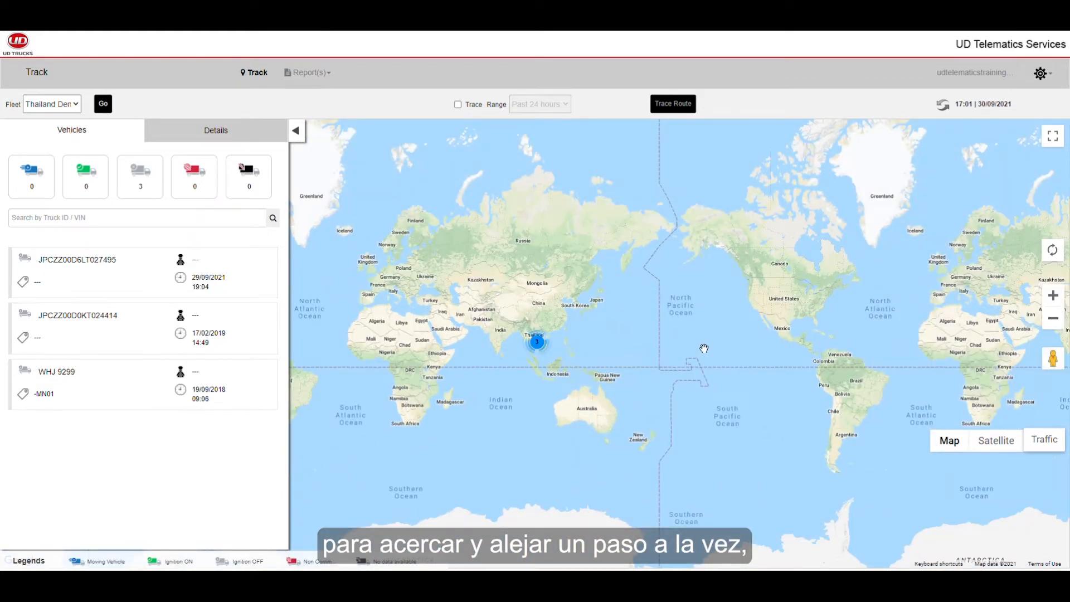
{"action": "scroll", "coordinate": [688, 348], "scroll_direction": "up", "scroll_amount": 1}
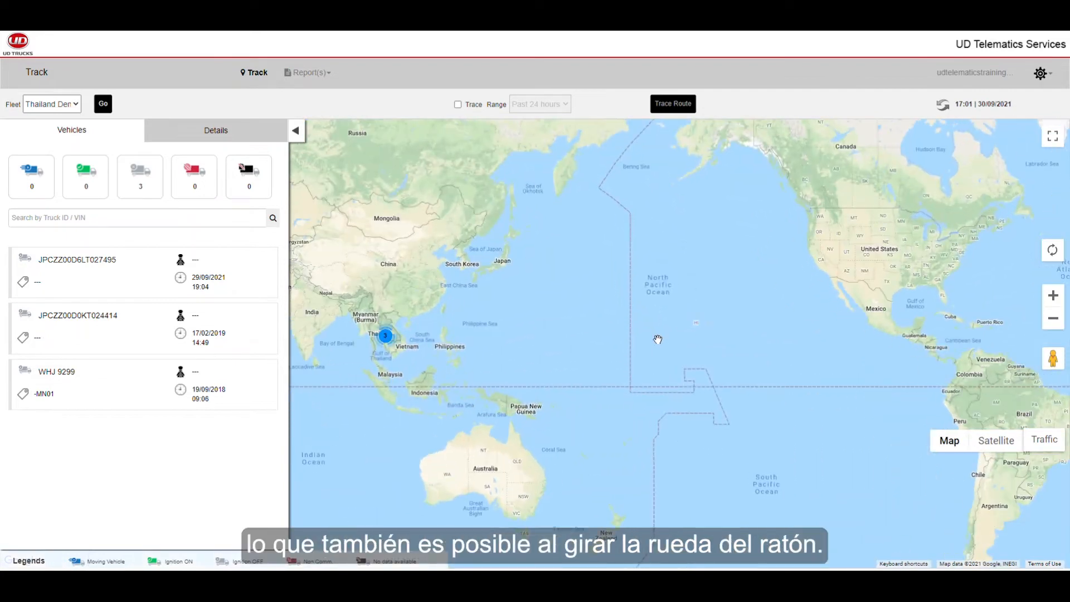
{"action": "scroll", "coordinate": [658, 339], "scroll_direction": "up", "scroll_amount": 1}
{"action": "left_click_drag", "start_coordinate": [600, 355], "coordinate": [864, 363]}
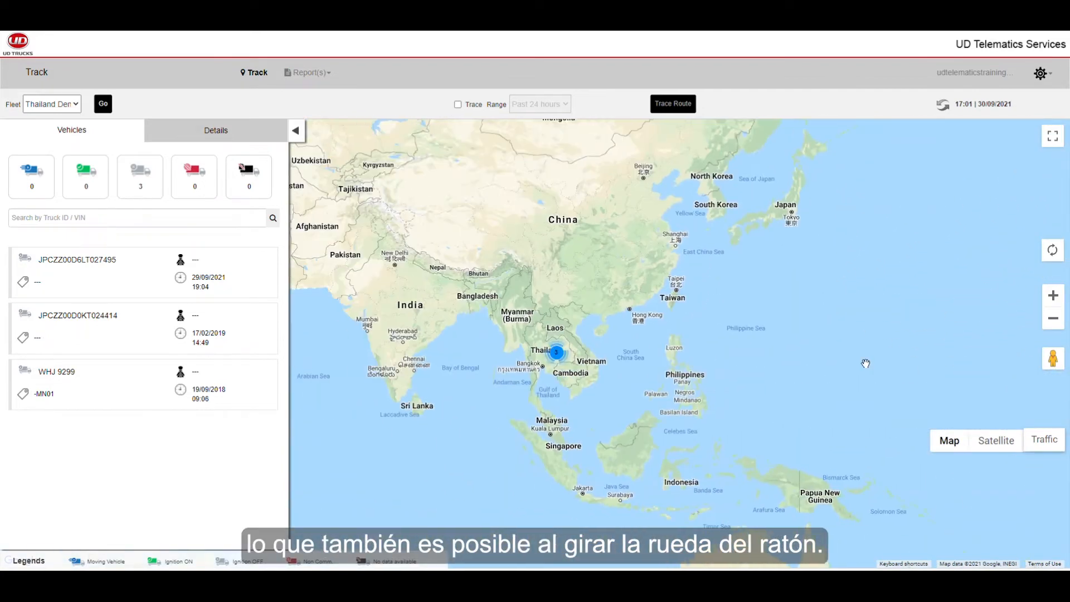
{"action": "scroll", "coordinate": [600, 390], "scroll_direction": "up", "scroll_amount": 1}
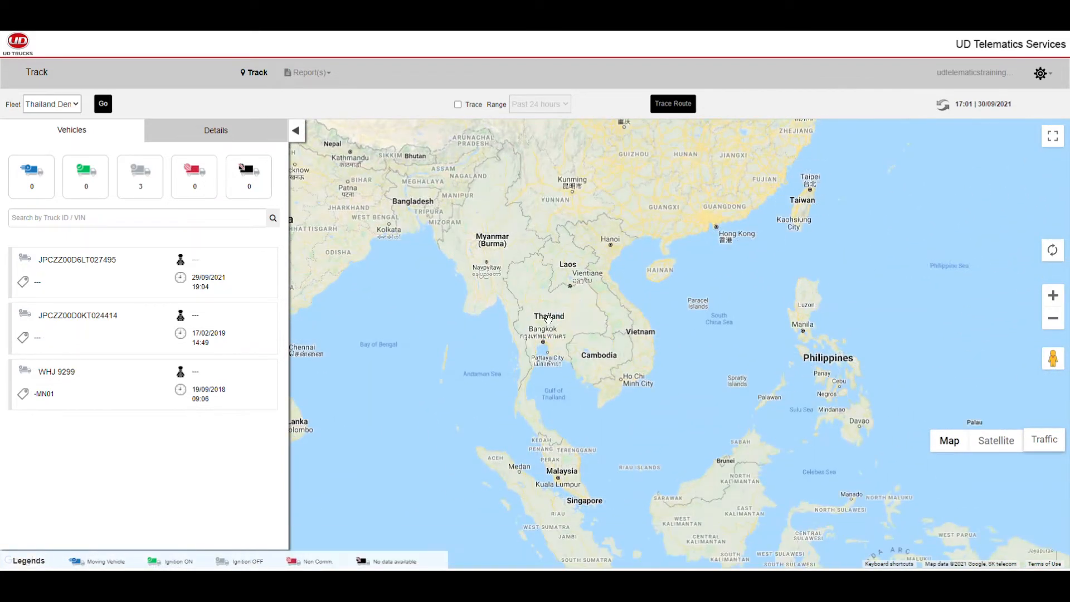
{"action": "scroll", "coordinate": [546, 318], "scroll_direction": "up", "scroll_amount": 1}
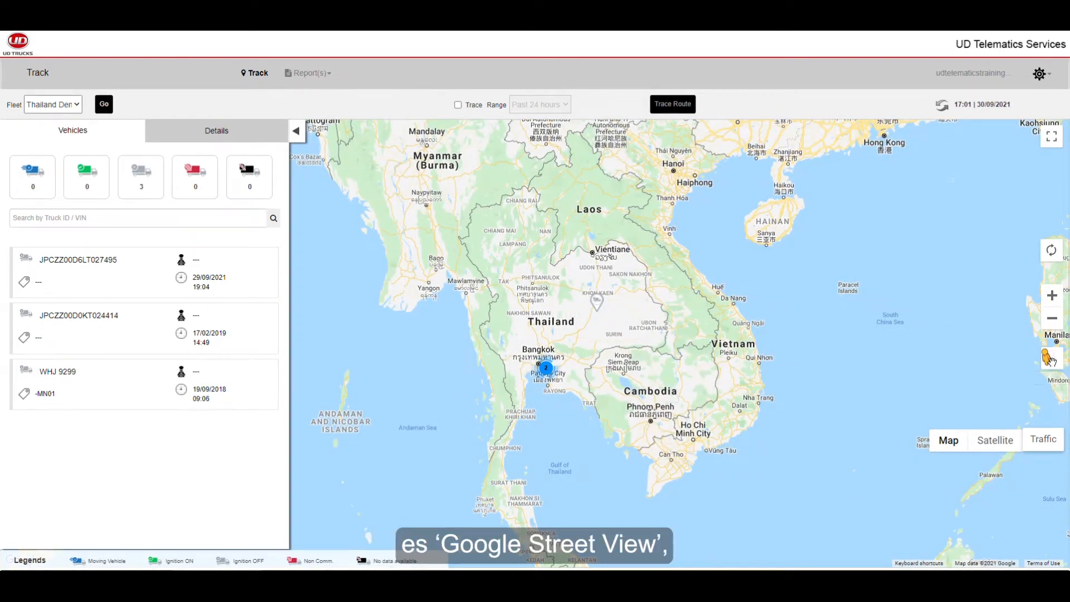
Step: Open Street View at a location in Thailand east of Bangkok and look around the surrounding area
{"action": "left_click_drag", "start_coordinate": [1050, 361], "coordinate": [556, 353]}
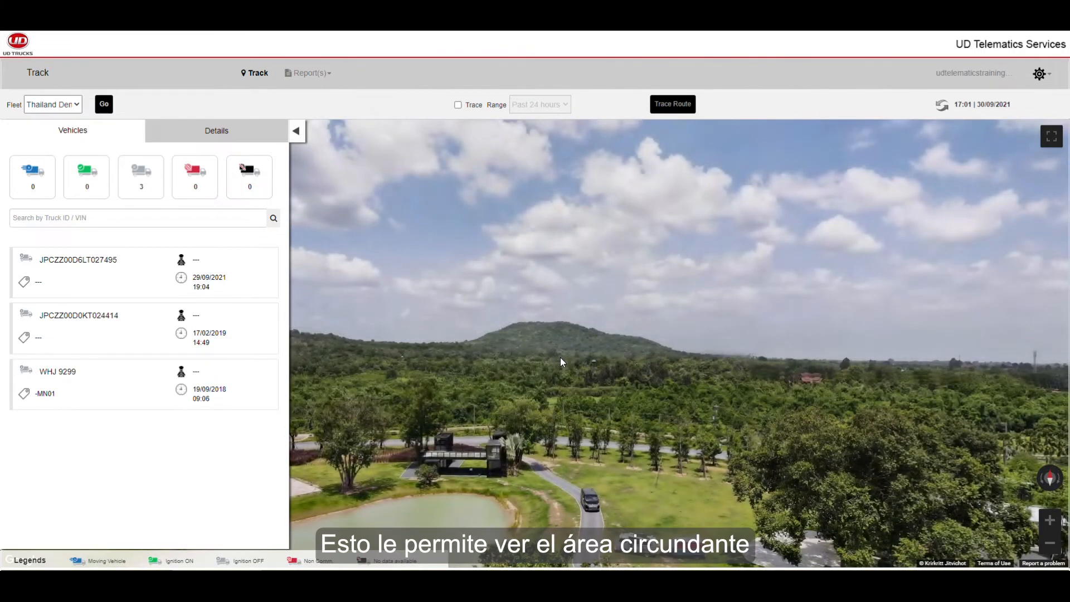
{"action": "left_click_drag", "start_coordinate": [604, 373], "coordinate": [868, 361]}
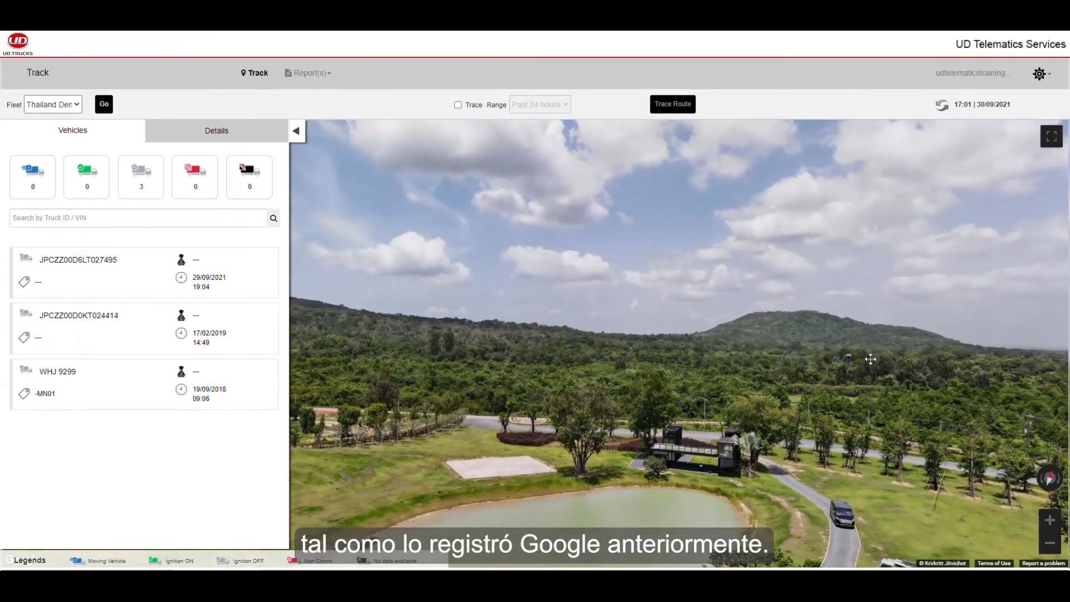
{"action": "left_click_drag", "start_coordinate": [413, 385], "coordinate": [780, 374]}
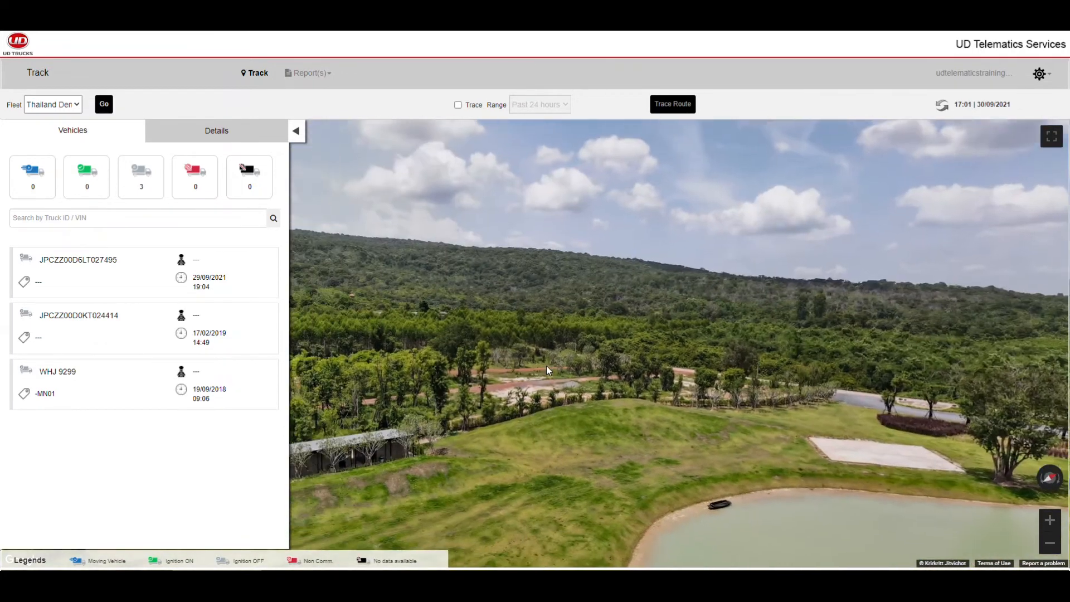
{"action": "left_click_drag", "start_coordinate": [549, 371], "coordinate": [808, 362]}
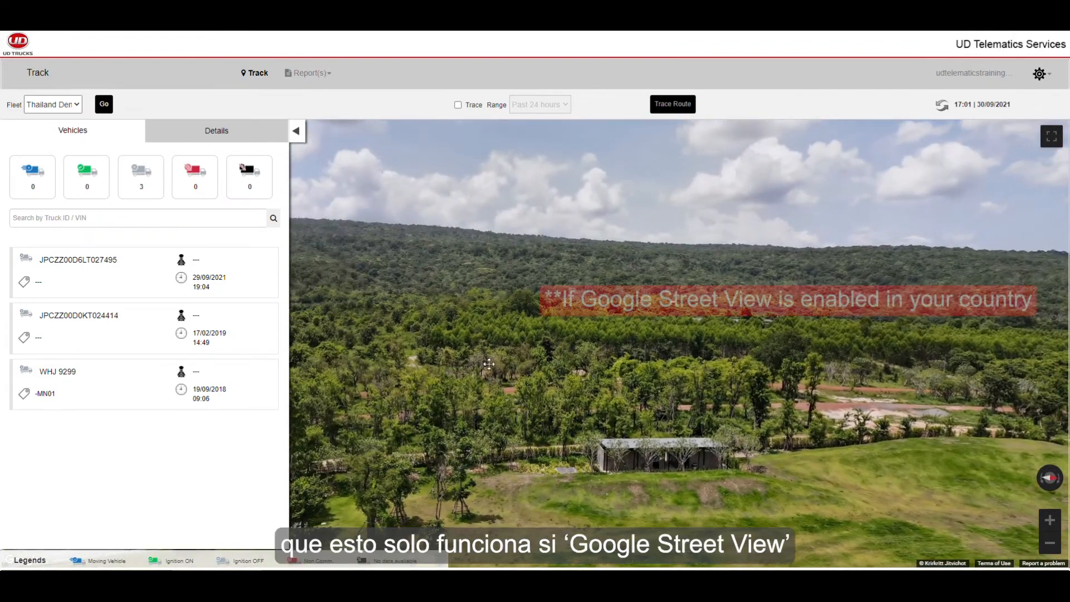
{"action": "left_click_drag", "start_coordinate": [454, 371], "coordinate": [521, 305]}
{"action": "left_click_drag", "start_coordinate": [867, 321], "coordinate": [480, 406]}
{"action": "left_click_drag", "start_coordinate": [839, 302], "coordinate": [574, 320]}
{"action": "left_click_drag", "start_coordinate": [894, 251], "coordinate": [859, 249]}
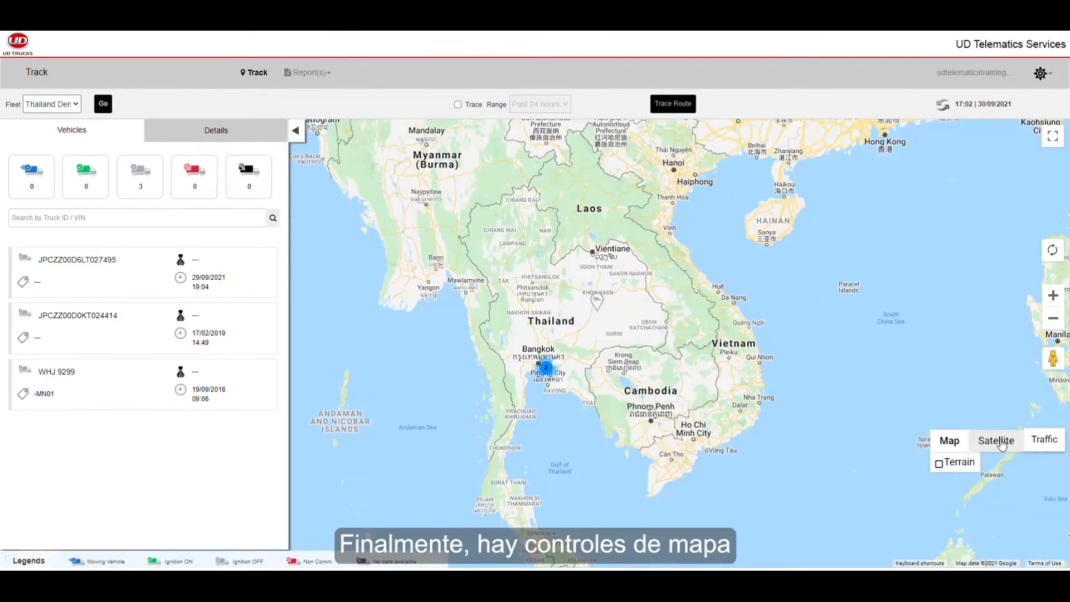
Step: View the map with the Terrain option enabled and switch Terrain back off
{"action": "left_click", "coordinate": [939, 464]}
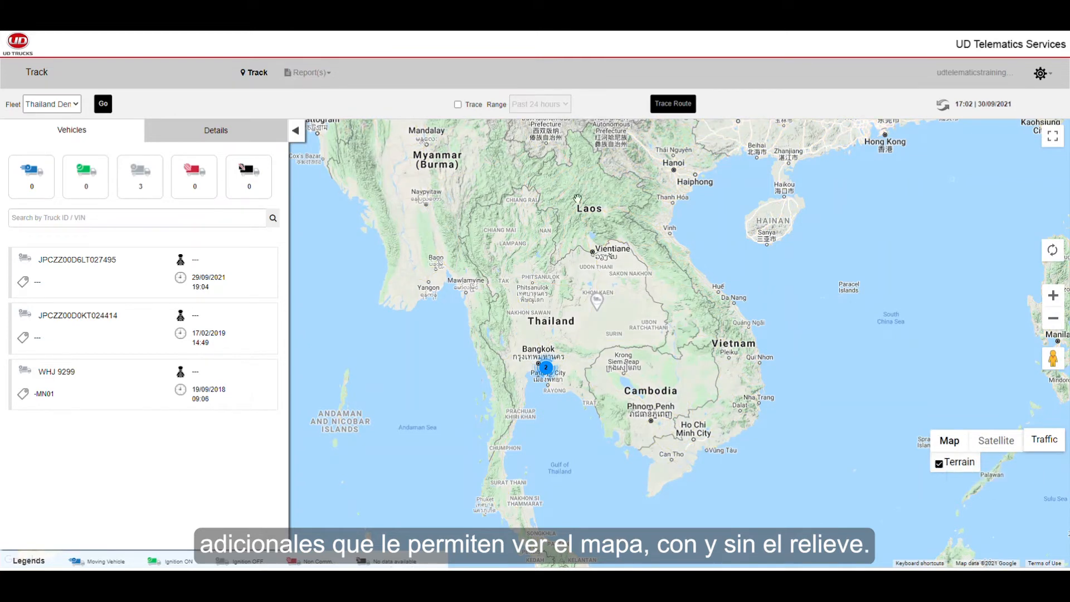
{"action": "mouse_move", "coordinate": [941, 463]}
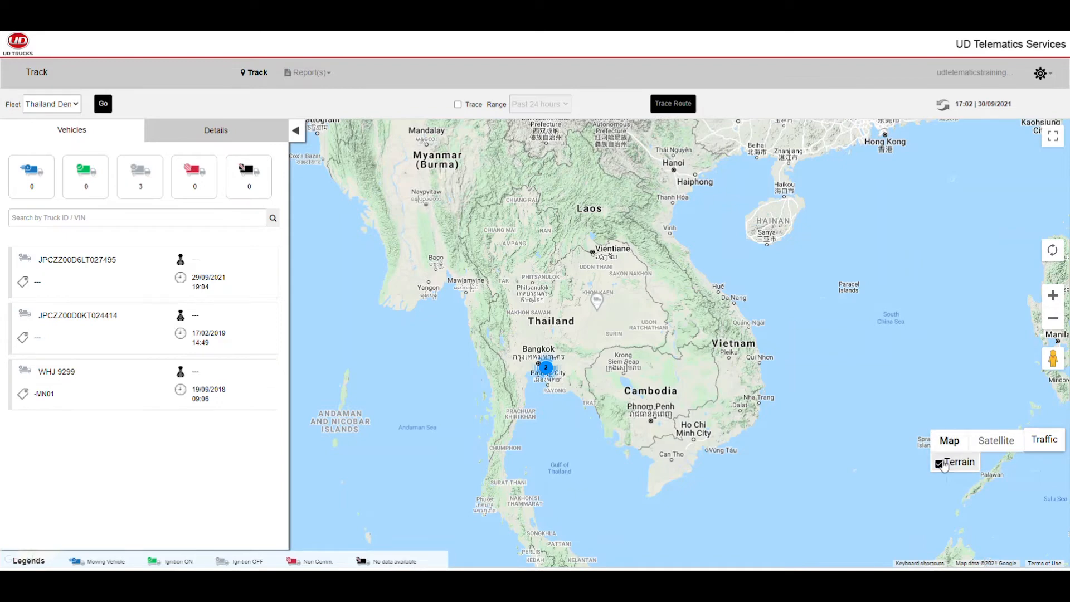
{"action": "left_click", "coordinate": [939, 464]}
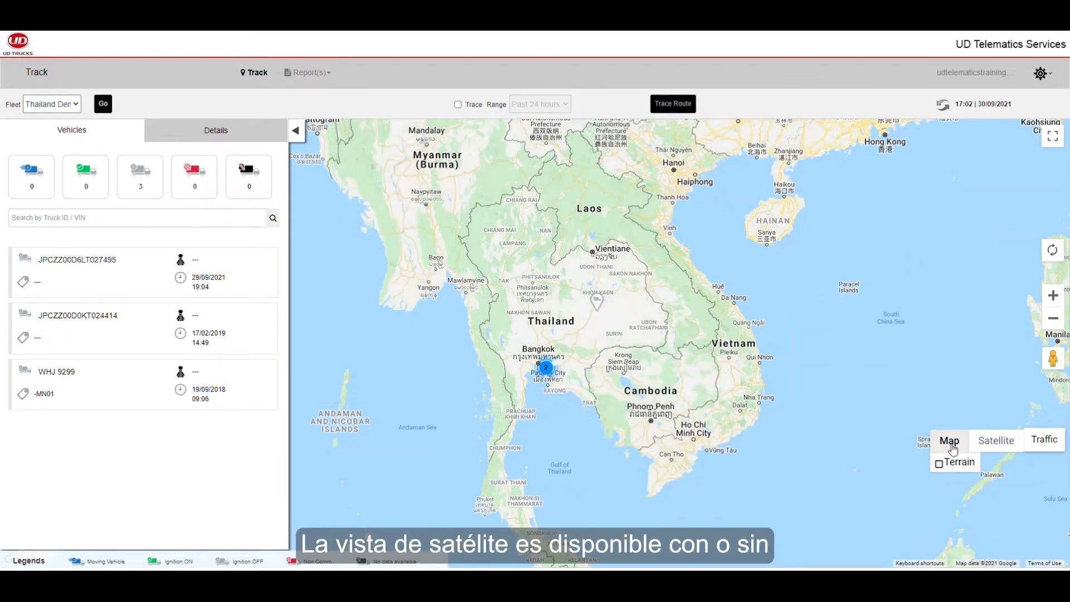
Step: Show the map in Satellite view with labels and bring the Bangkok area into closer view
{"action": "left_click", "coordinate": [996, 446]}
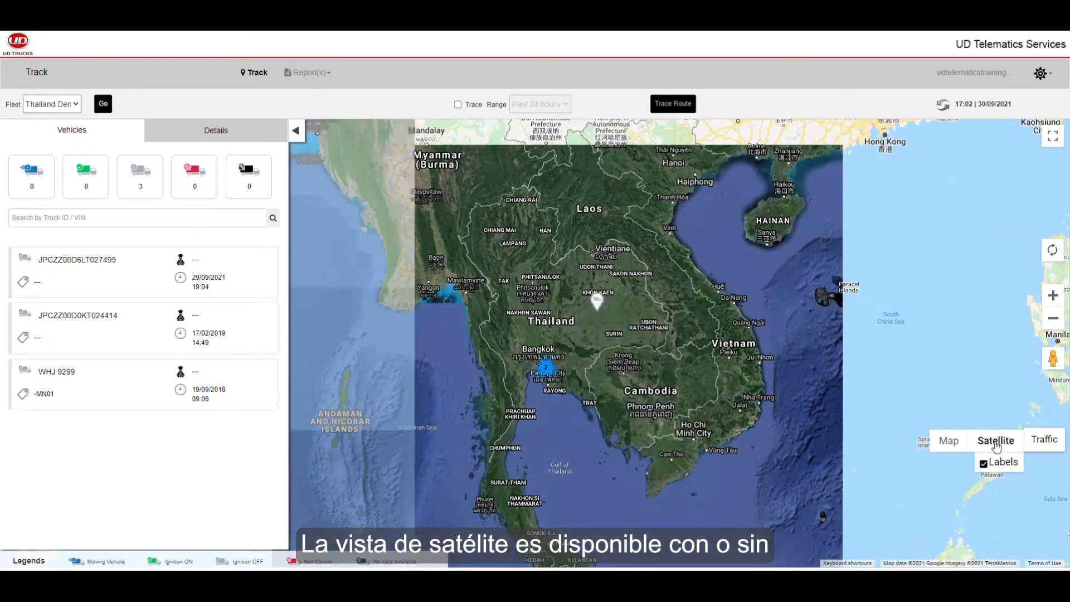
{"action": "scroll", "coordinate": [586, 389], "scroll_direction": "up", "scroll_amount": 1}
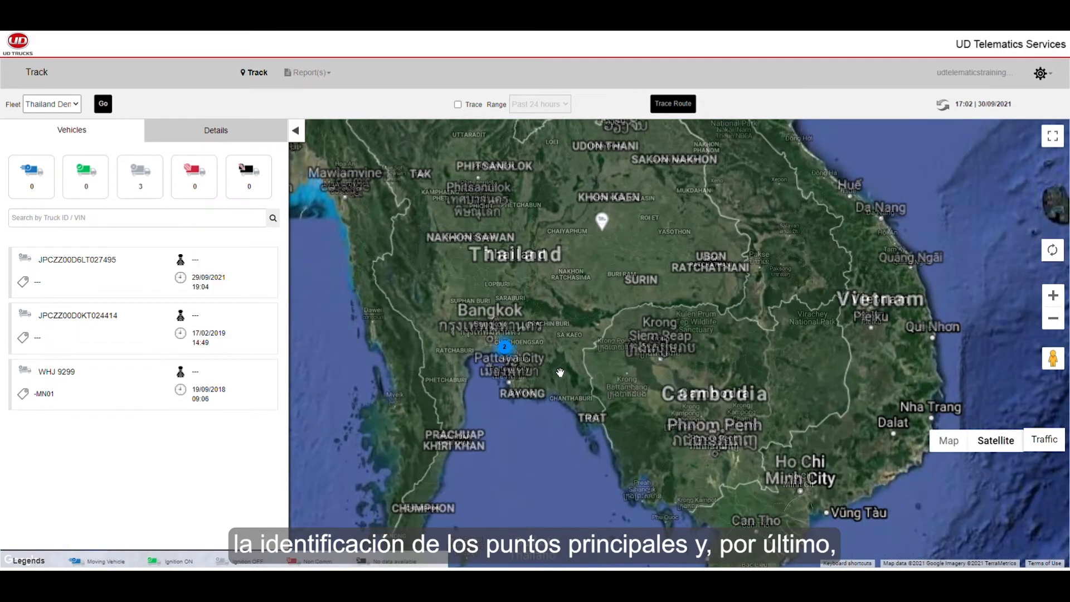
{"action": "scroll", "coordinate": [706, 375], "scroll_direction": "up", "scroll_amount": 3}
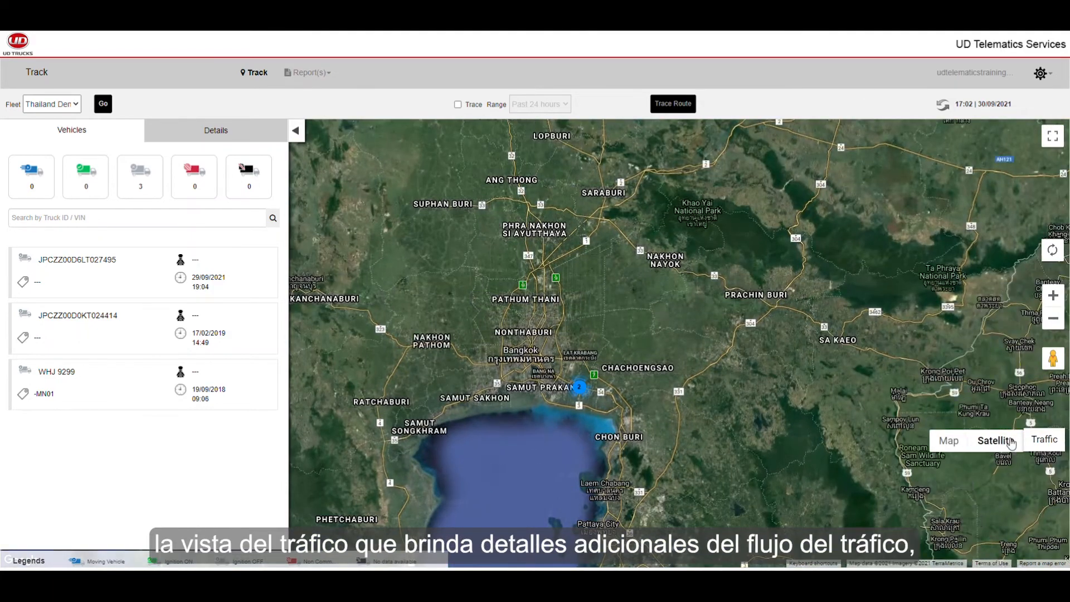
Step: View the Traffic layer over the satellite imagery, turn it off and return to the standard Map view
{"action": "left_click", "coordinate": [1050, 443]}
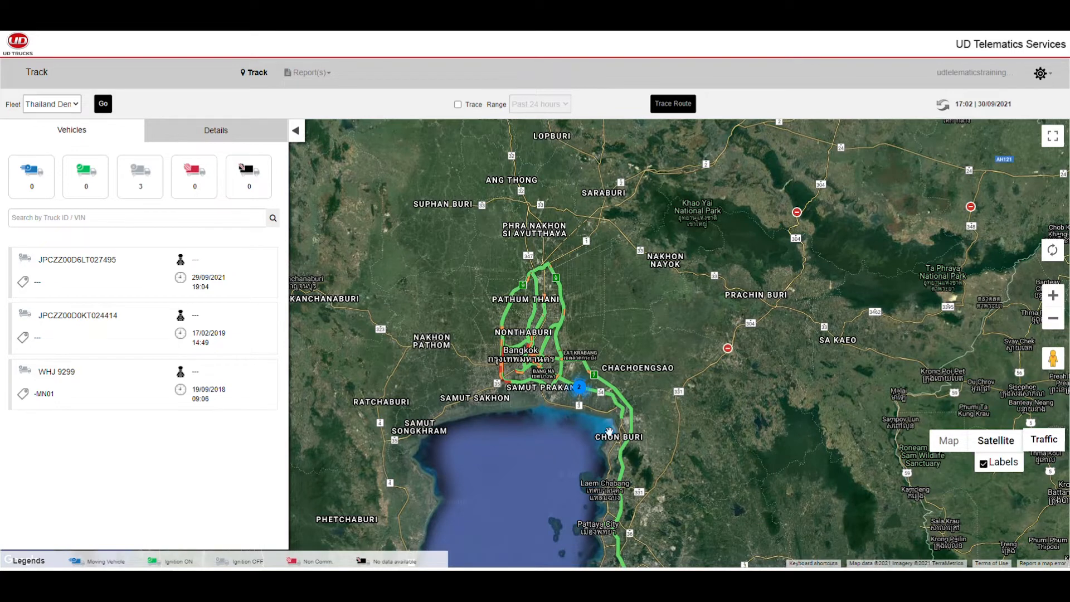
{"action": "left_click", "coordinate": [1044, 440]}
{"action": "left_click", "coordinate": [949, 441]}
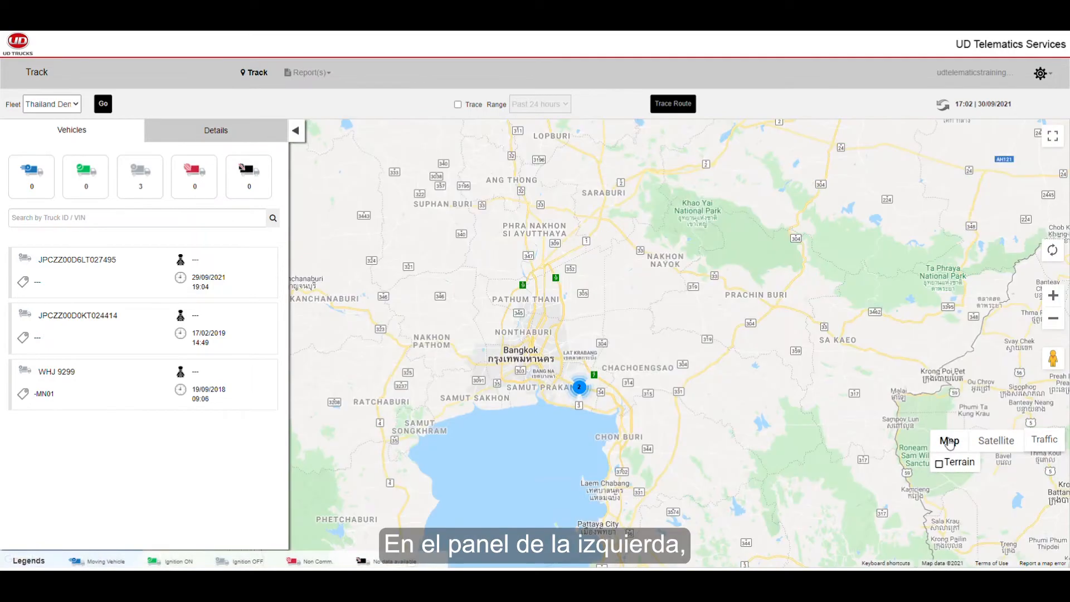
Step: Open the details of the first vehicle in the list and show the information box of its map marker
{"action": "left_click", "coordinate": [141, 280]}
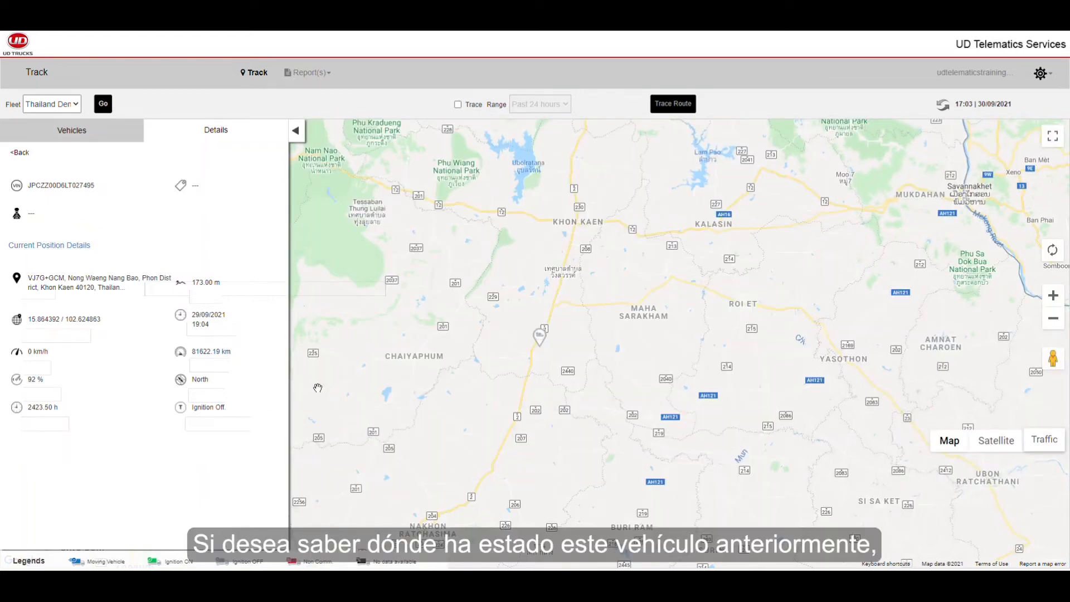
{"action": "left_click", "coordinate": [541, 345]}
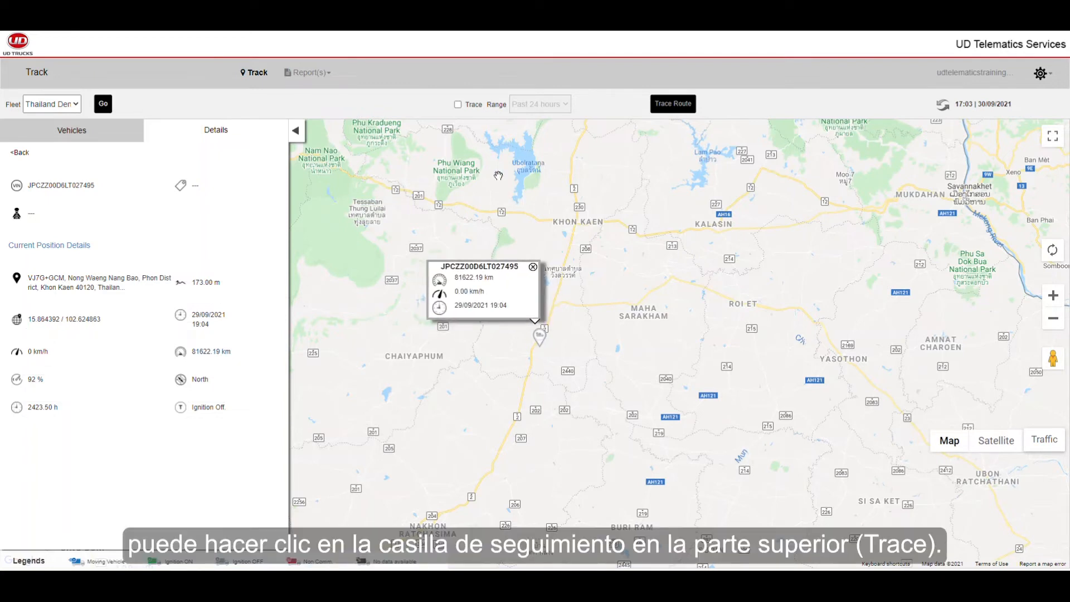
Step: Enable Trace for the vehicle with the Custom Time range and choose 29-09-2021 as the start date
{"action": "left_click", "coordinate": [459, 105]}
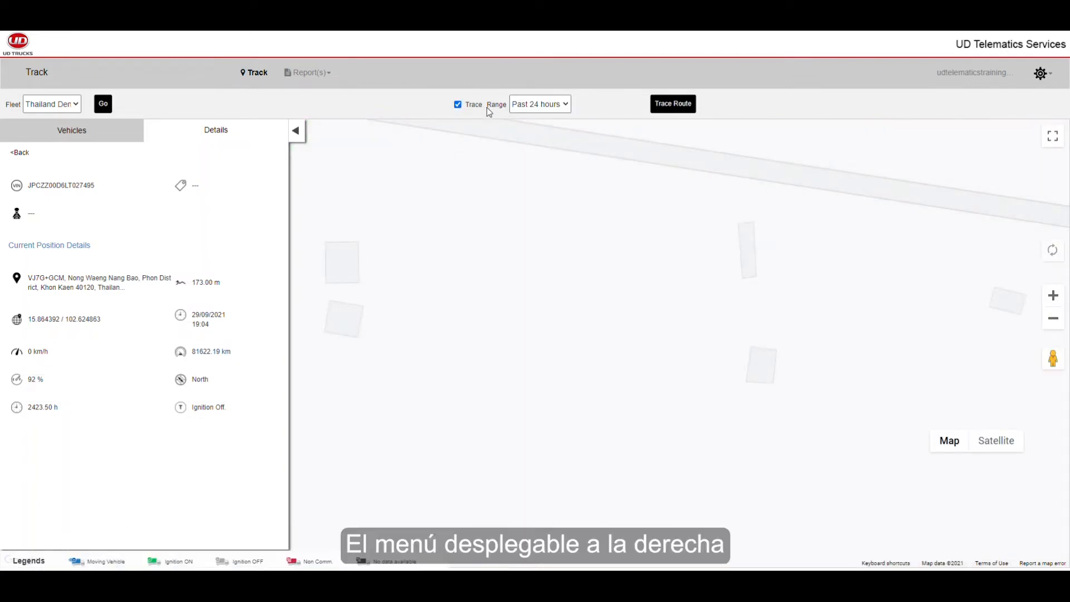
{"action": "left_click", "coordinate": [564, 105]}
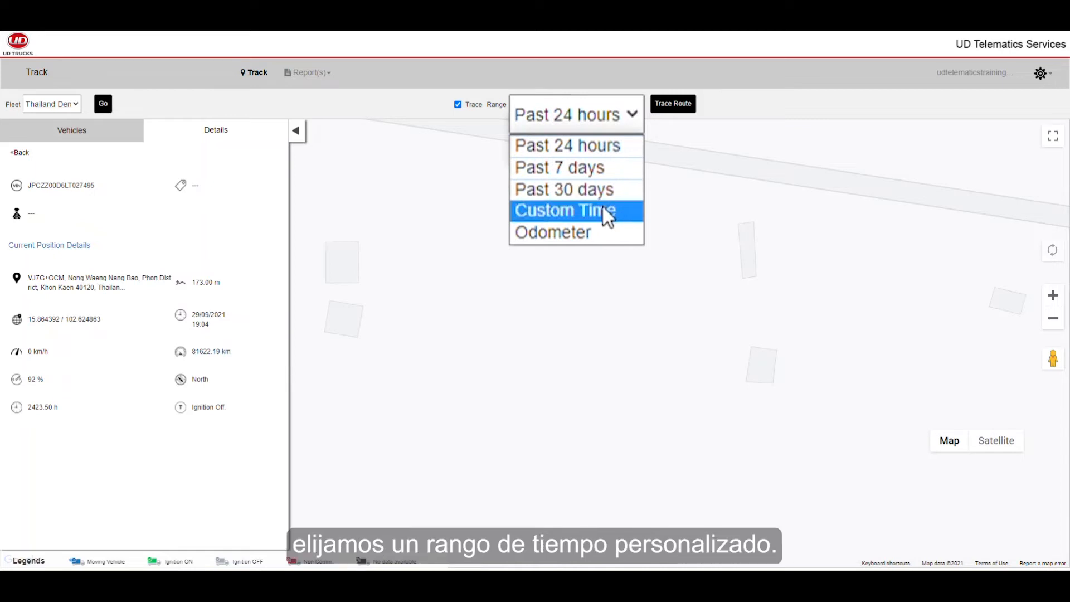
{"action": "left_click", "coordinate": [570, 211]}
{"action": "left_click", "coordinate": [483, 147]}
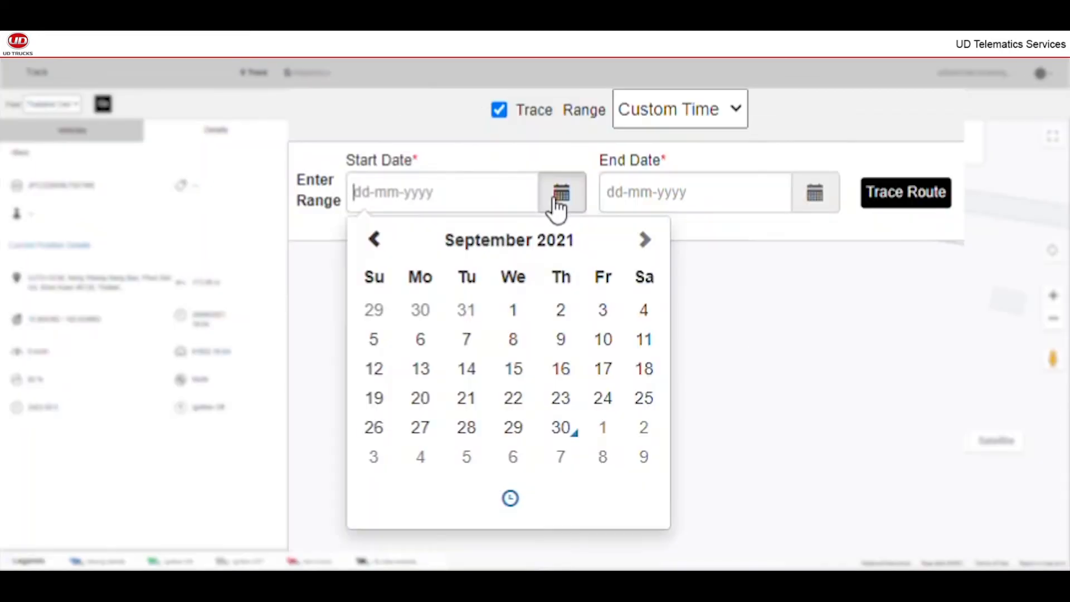
{"action": "left_click", "coordinate": [513, 427]}
{"action": "left_click", "coordinate": [511, 497]}
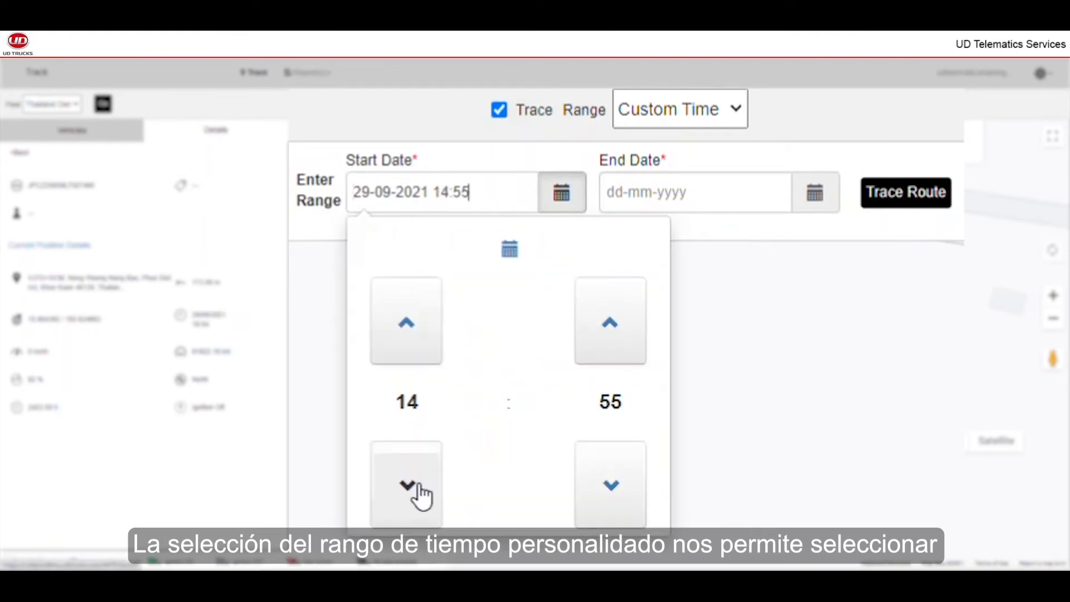
Step: Try stepping the start time's hours and minutes up and down, ending at 13:55
{"action": "left_click", "coordinate": [422, 496]}
{"action": "left_click", "coordinate": [411, 333]}
{"action": "left_click", "coordinate": [411, 333]}
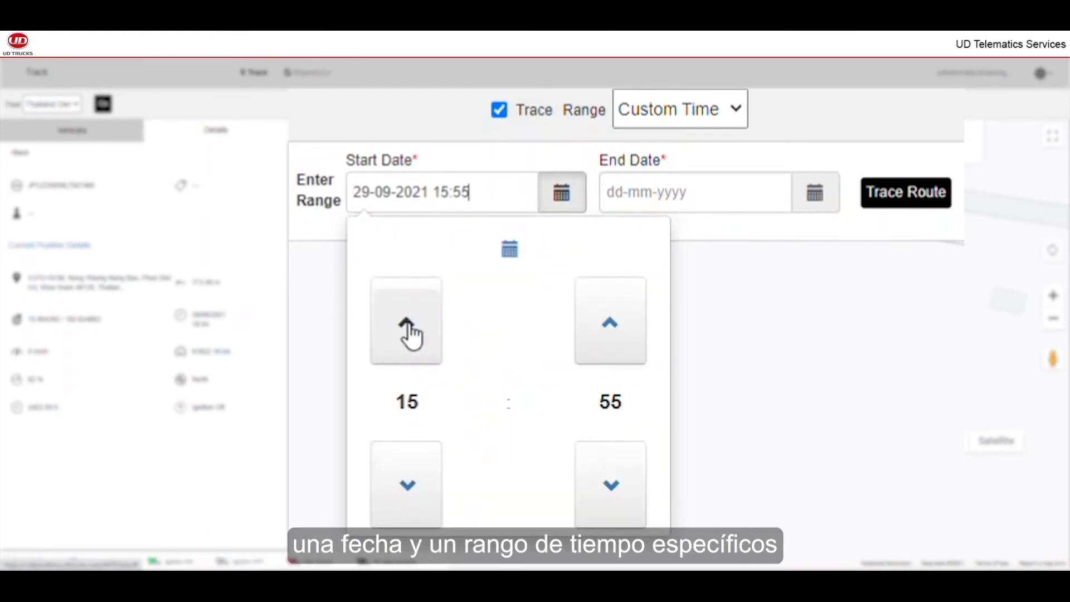
{"action": "left_click", "coordinate": [412, 494]}
{"action": "left_click", "coordinate": [412, 494]}
{"action": "left_click", "coordinate": [613, 348]}
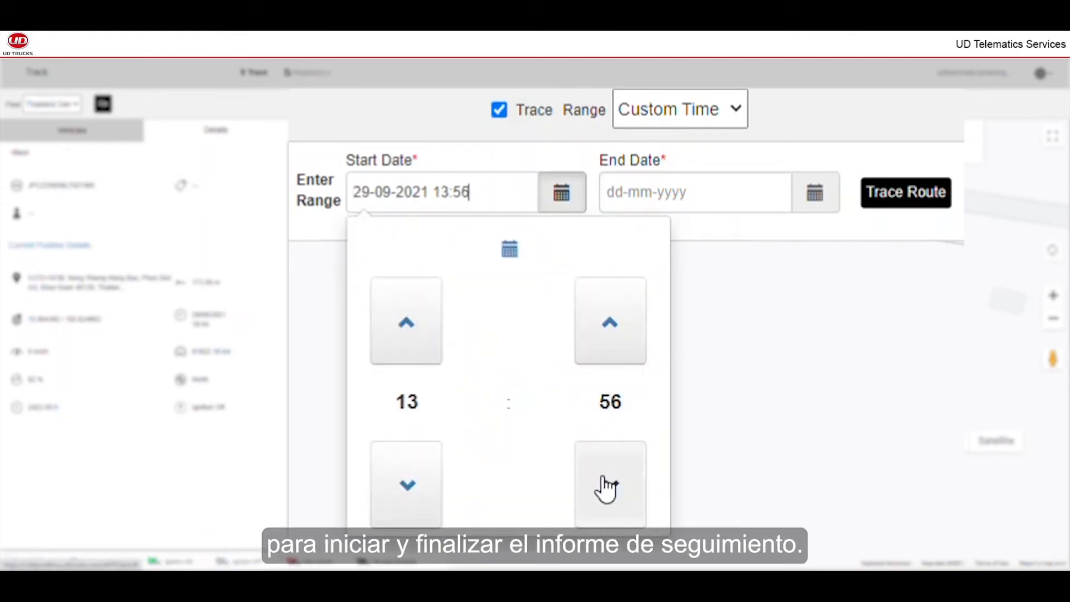
{"action": "left_click", "coordinate": [606, 489]}
{"action": "left_click_drag", "start_coordinate": [439, 192], "coordinate": [483, 191]}
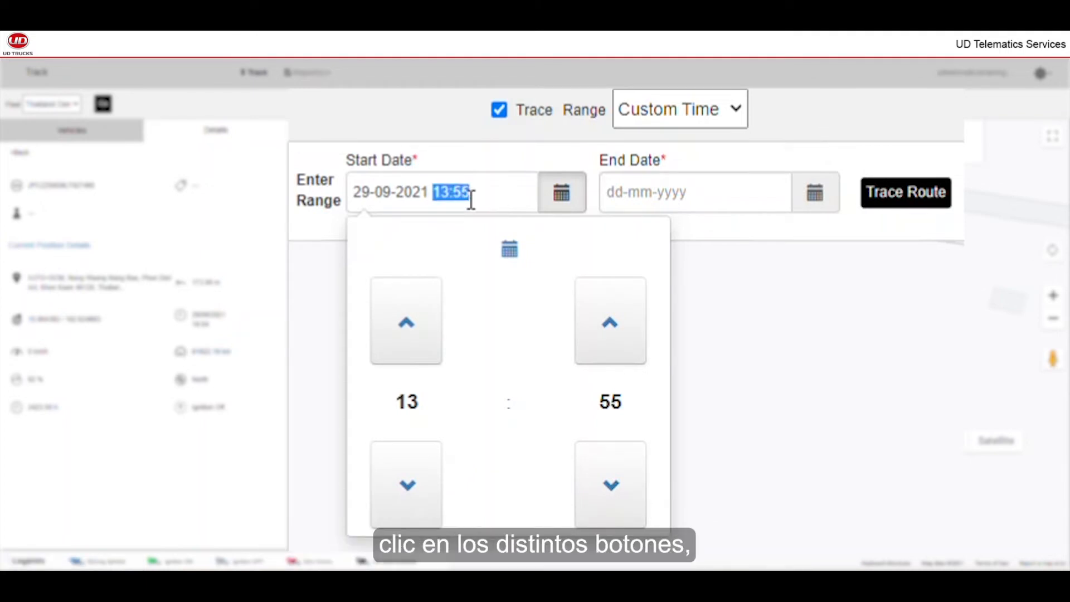
{"action": "type", "text": "00:00"}
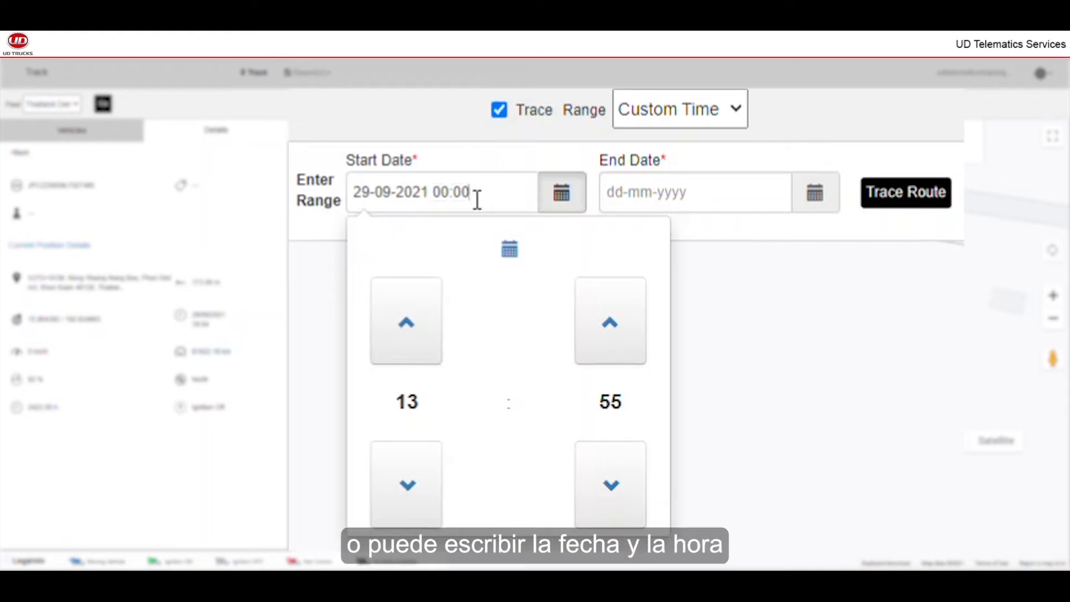
{"action": "left_click", "coordinate": [813, 199]}
{"action": "double_click", "coordinate": [745, 193]}
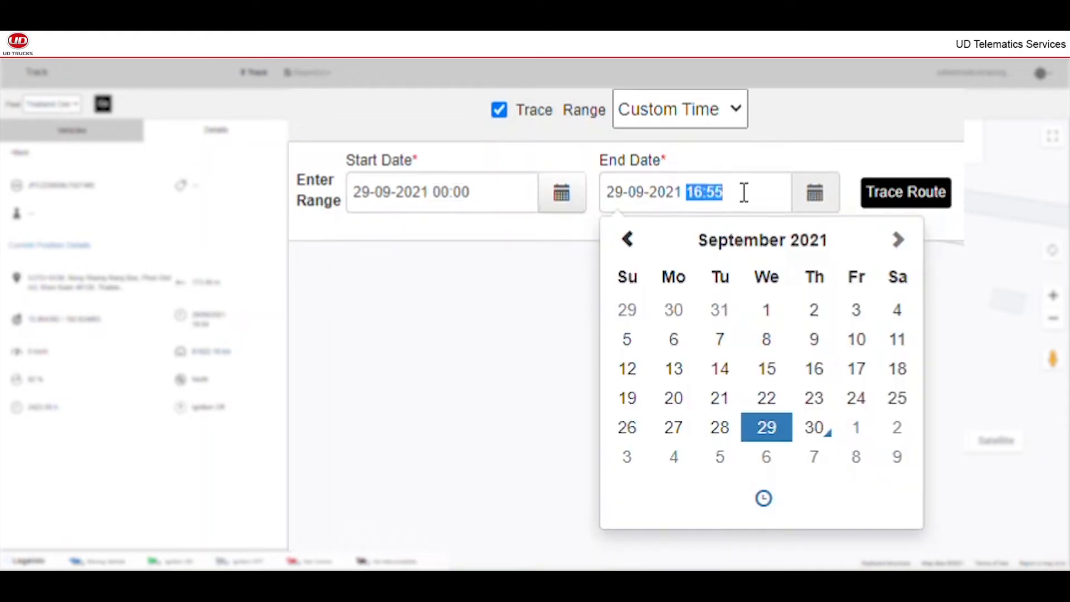
{"action": "type", "text": "12:00"}
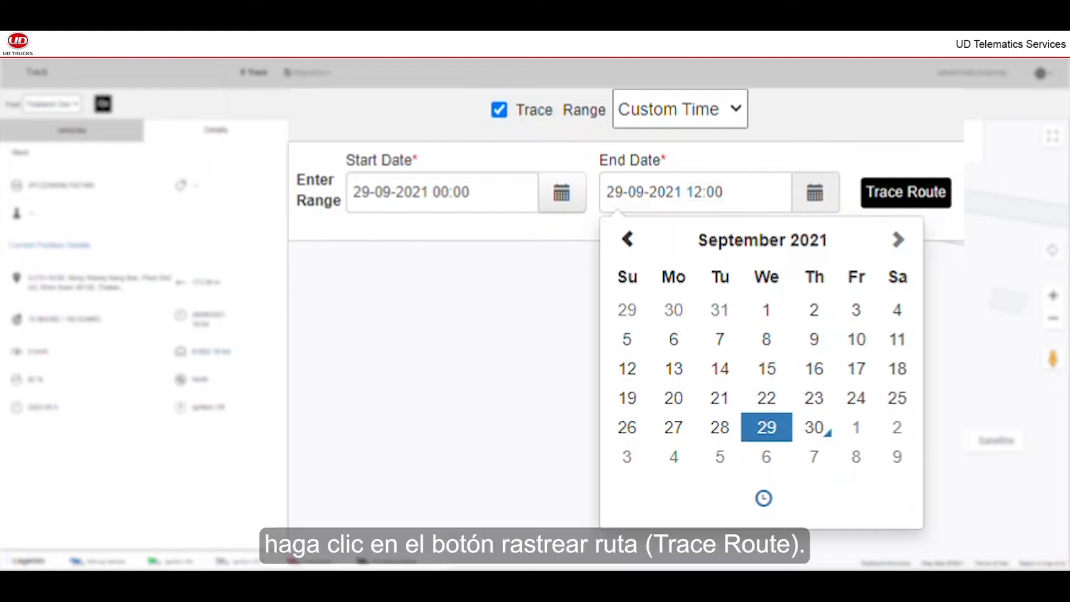
{"action": "left_click", "coordinate": [907, 198]}
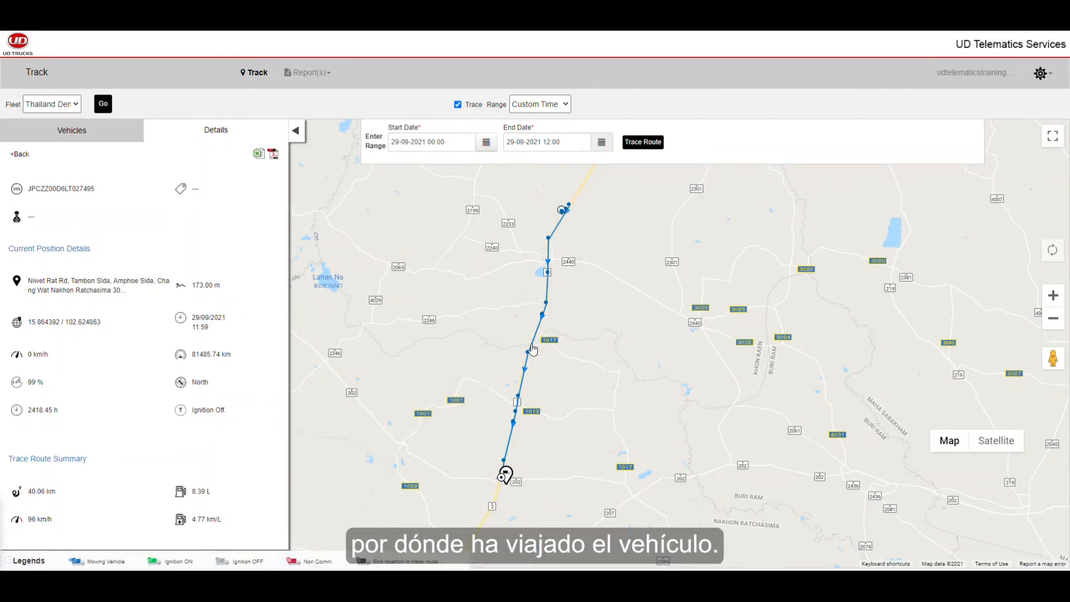
Step: View the position details of the traced route's point beside Laloeng Wai lake and close its information box
{"action": "scroll", "coordinate": [563, 238], "scroll_direction": "up", "scroll_amount": 1}
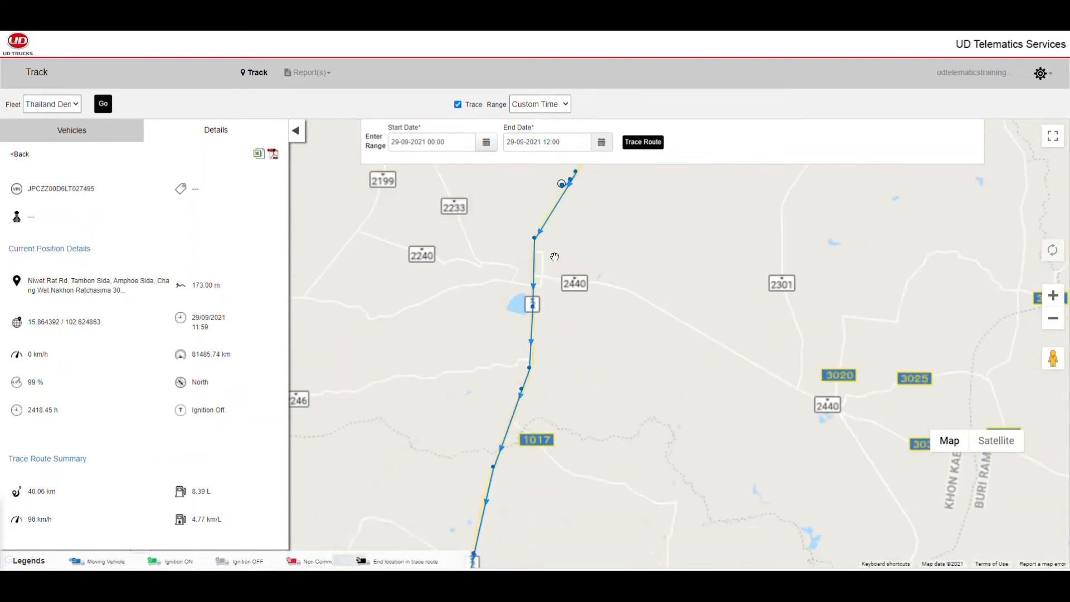
{"action": "scroll", "coordinate": [552, 262], "scroll_direction": "up", "scroll_amount": 1}
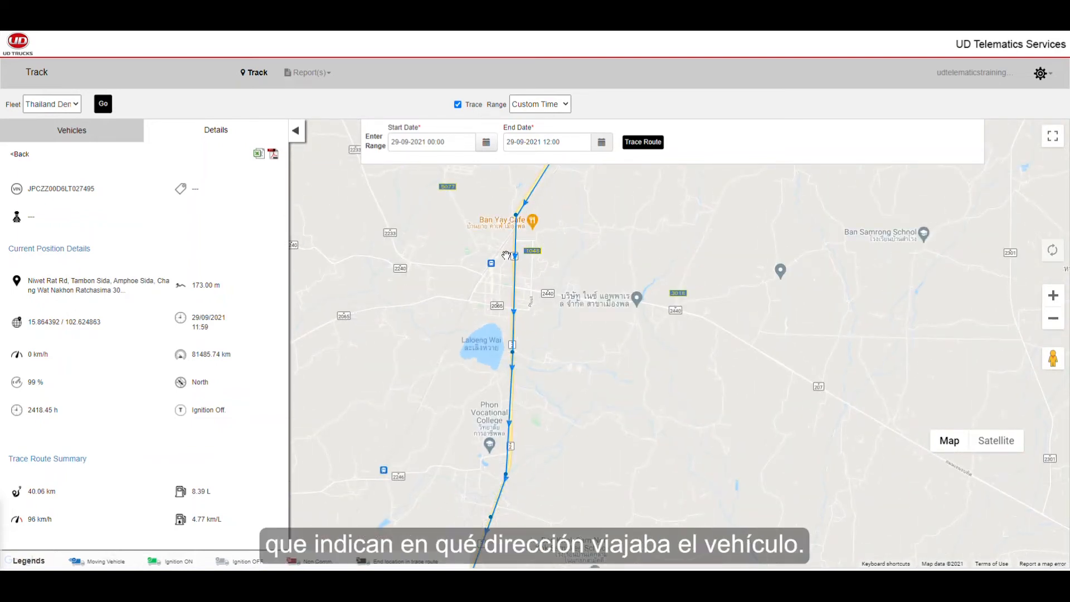
{"action": "scroll", "coordinate": [517, 321], "scroll_direction": "up", "scroll_amount": 1}
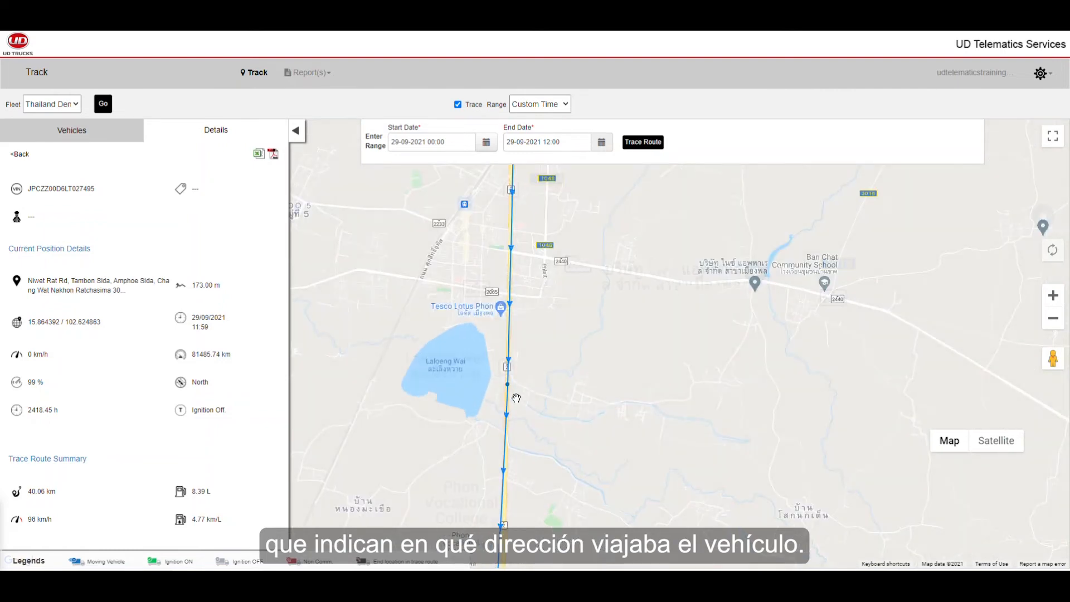
{"action": "mouse_move", "coordinate": [508, 389]}
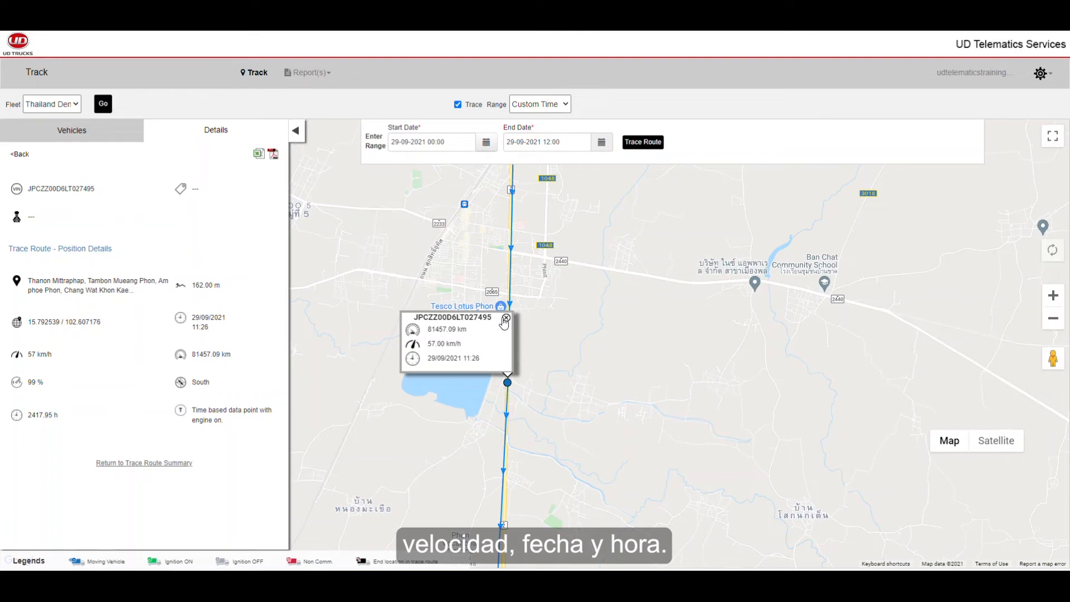
{"action": "left_click", "coordinate": [505, 319]}
Step: View the position details of the trace point just south of Phon Vocational College and close its information box
{"action": "left_click_drag", "start_coordinate": [602, 306], "coordinate": [641, 217]}
{"action": "left_click_drag", "start_coordinate": [635, 460], "coordinate": [617, 373]}
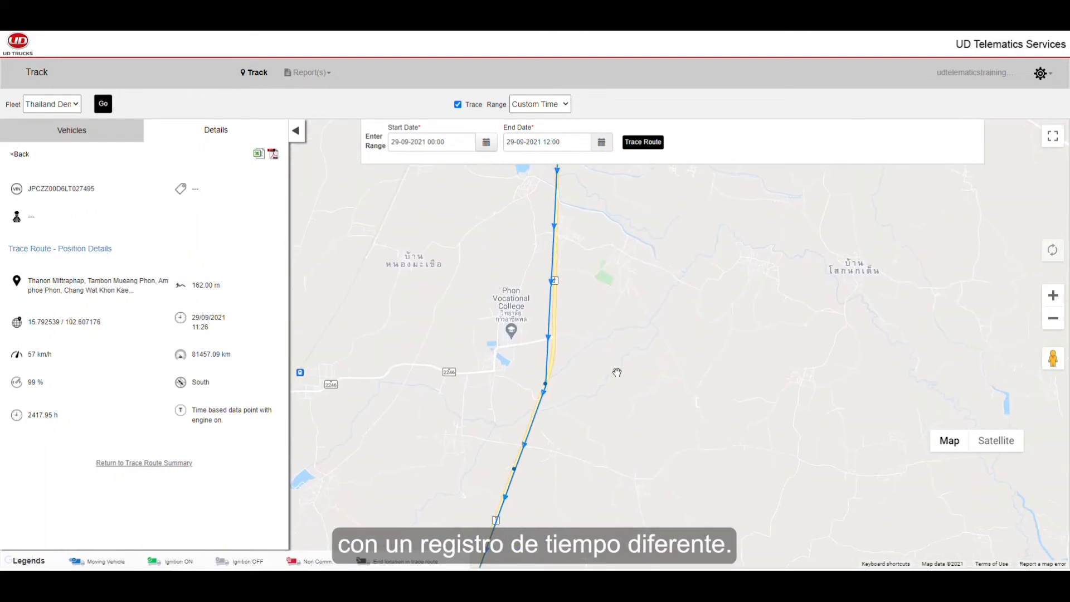
{"action": "left_click", "coordinate": [547, 384]}
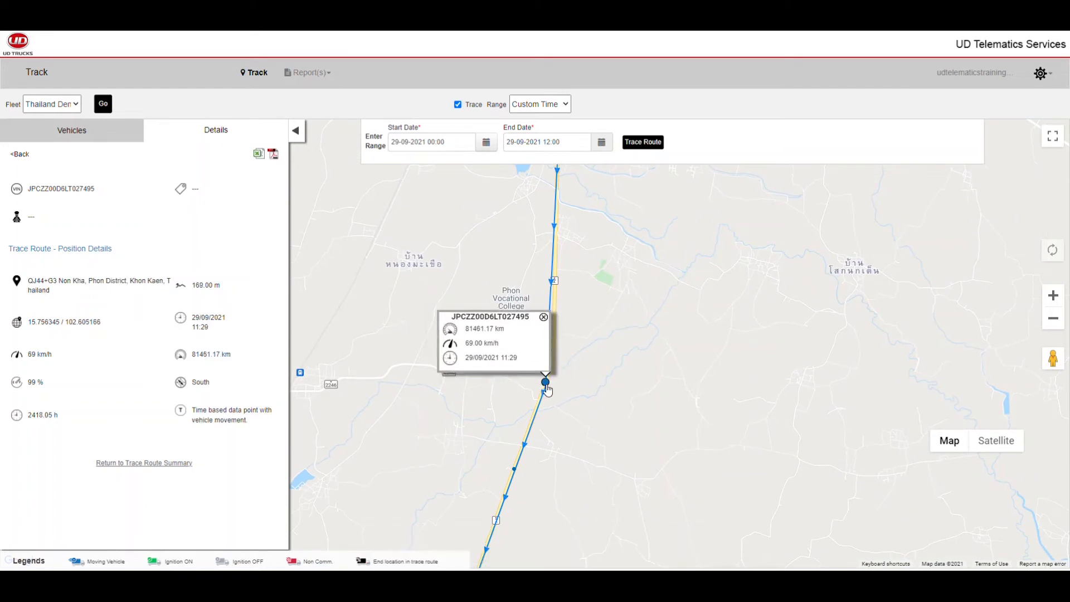
{"action": "left_click", "coordinate": [544, 317]}
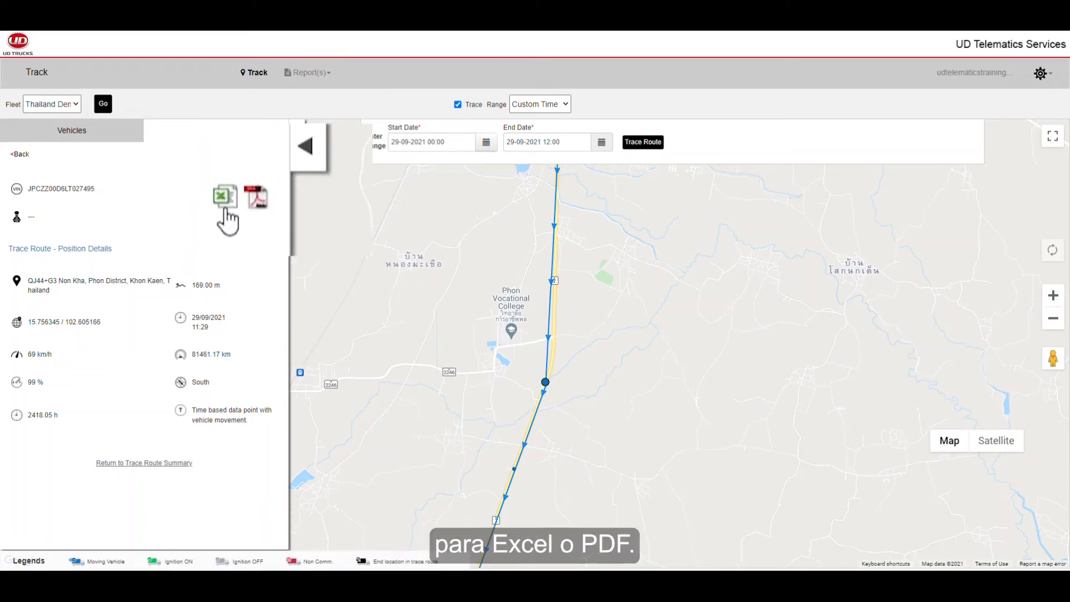
Step: Export the traced route to PDF and open the list of available reports
{"action": "left_click", "coordinate": [256, 213]}
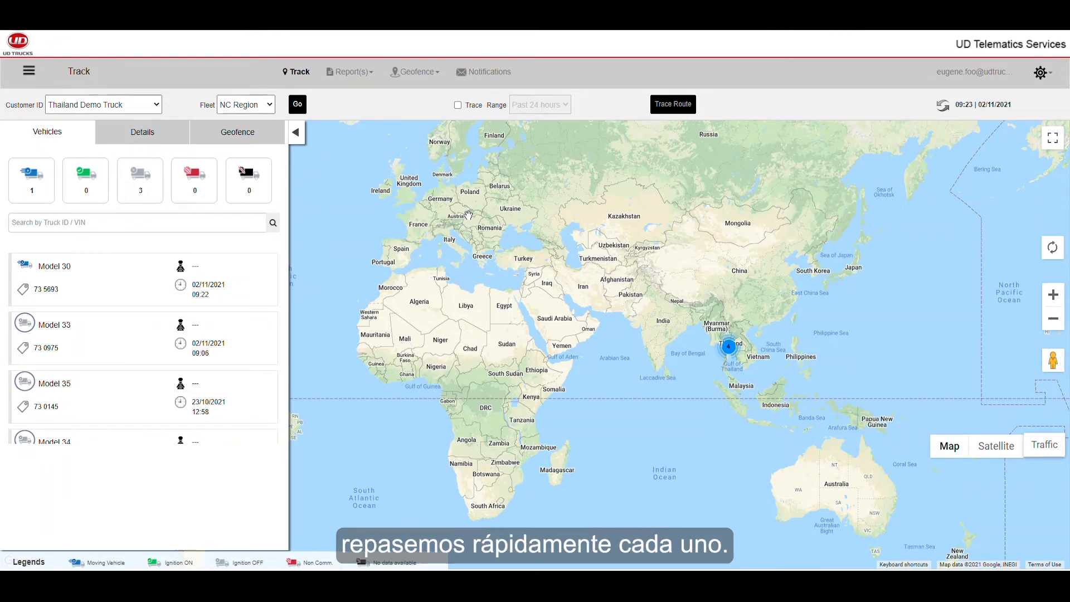
{"action": "left_click", "coordinate": [357, 72]}
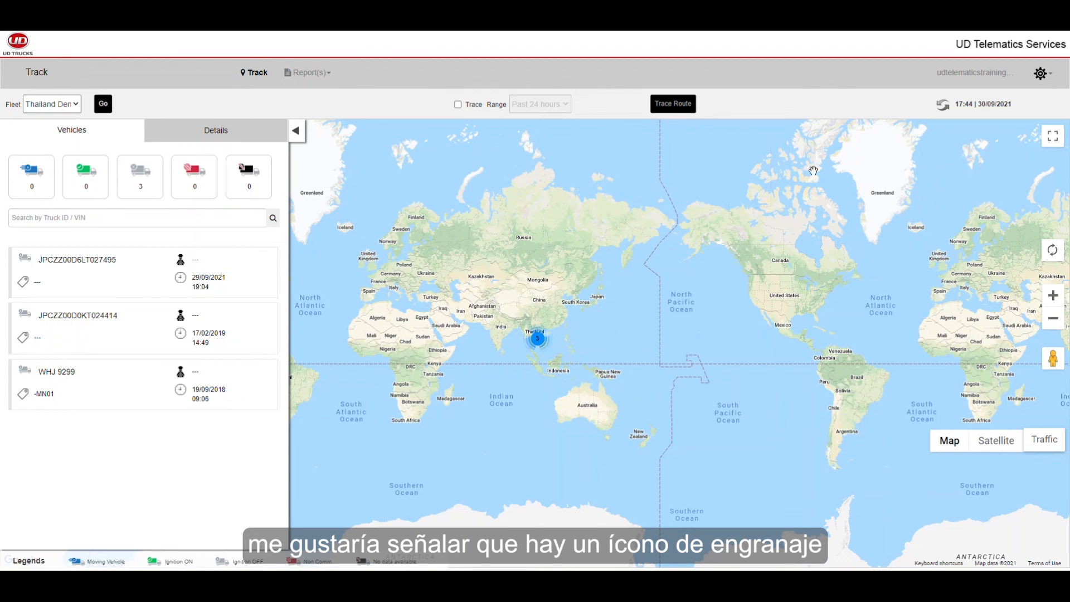
Step: Go to the account Settings and open the profile password for editing
{"action": "left_click", "coordinate": [1024, 103]}
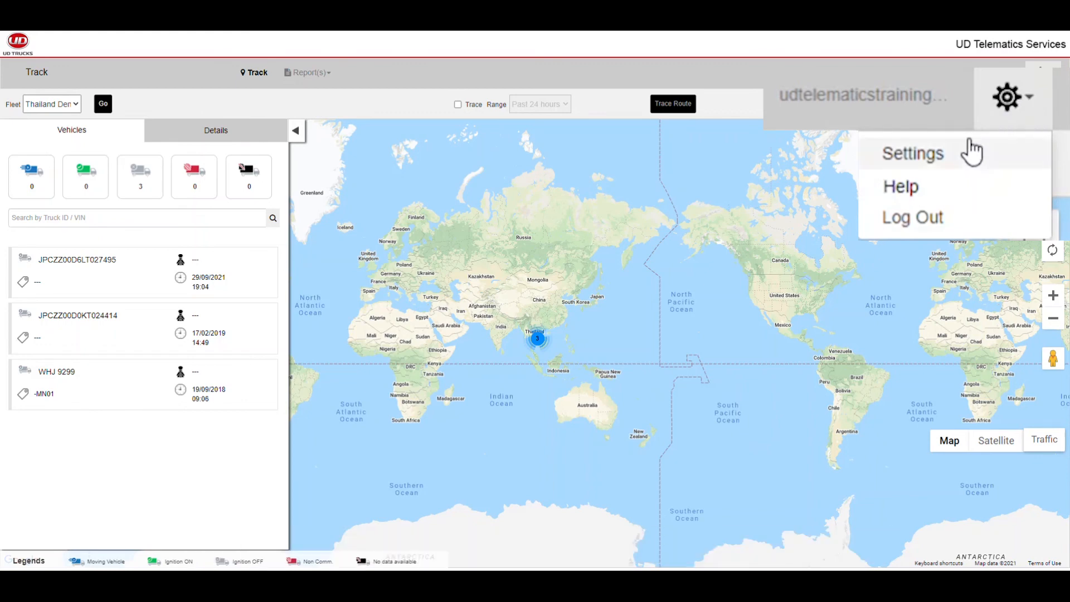
{"action": "left_click", "coordinate": [968, 160]}
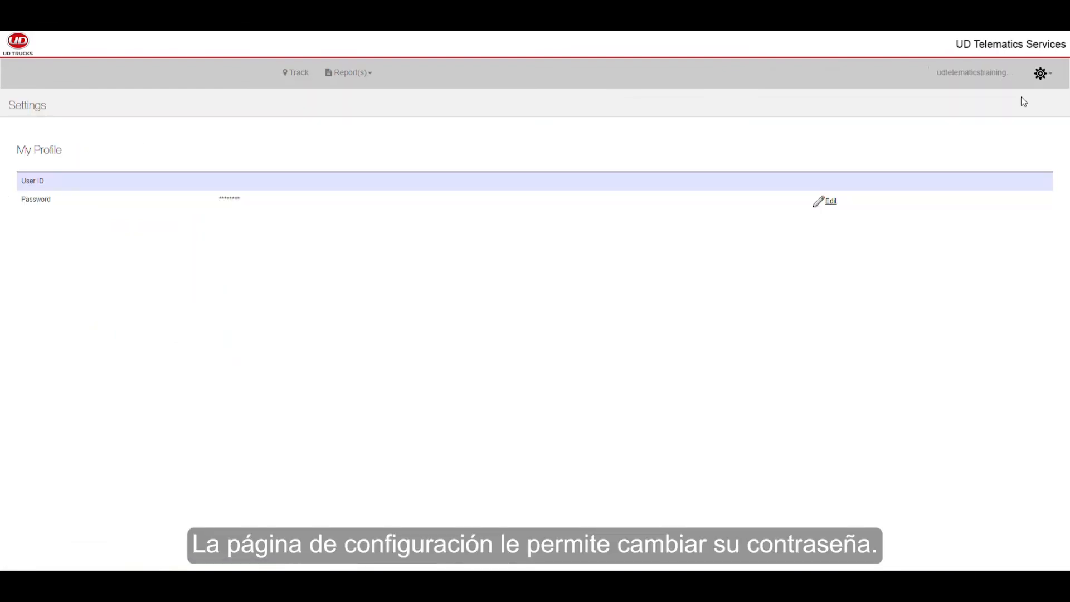
{"action": "left_click", "coordinate": [829, 200]}
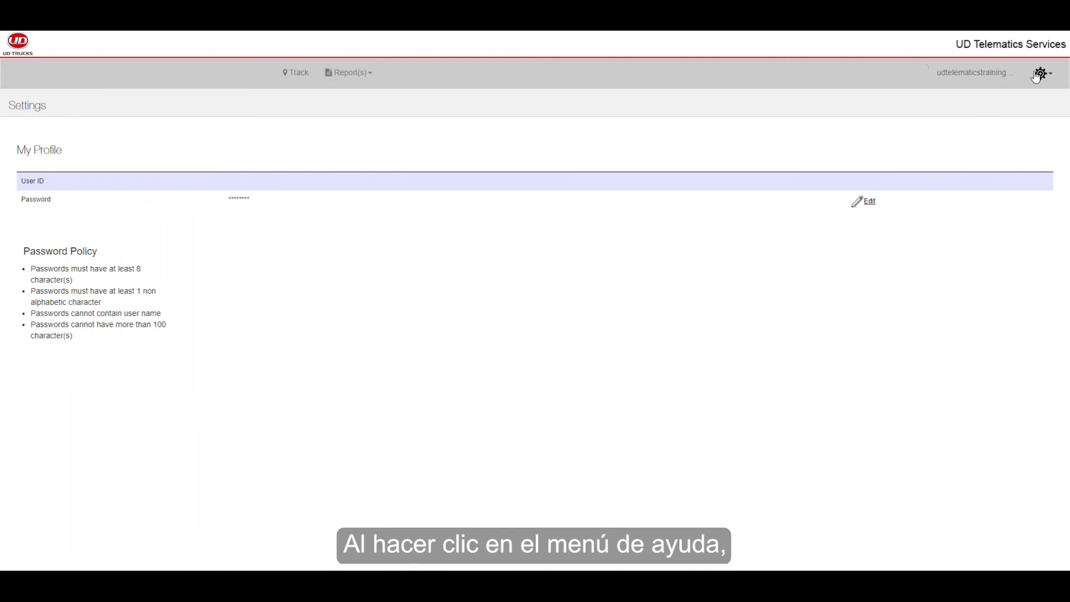
Step: Open the Help user guide PDF, browse its first pages up to page 7 and close it
{"action": "left_click", "coordinate": [1041, 73]}
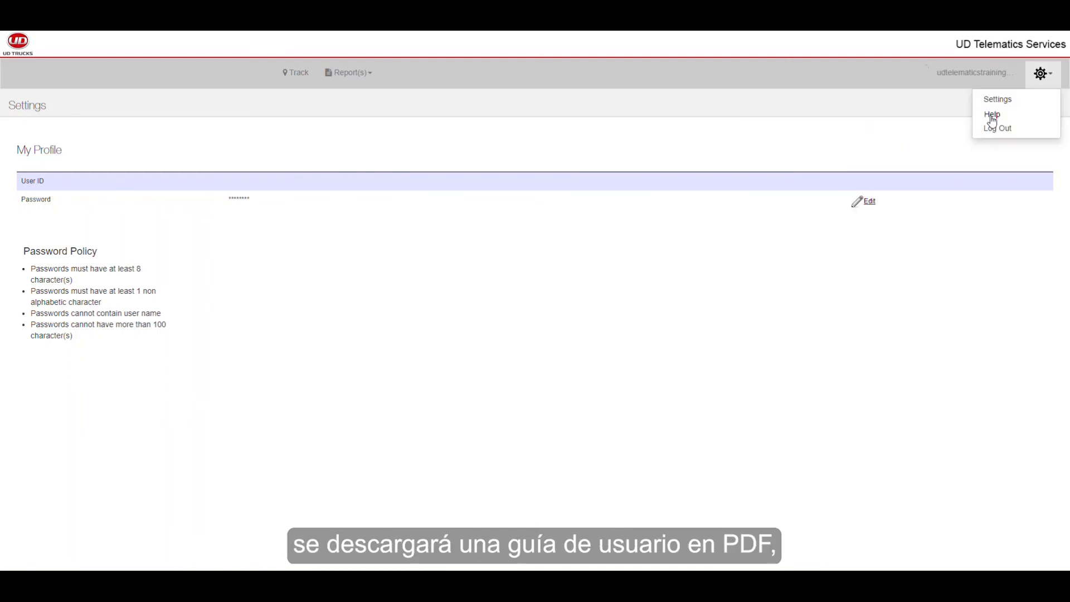
{"action": "left_click", "coordinate": [991, 122]}
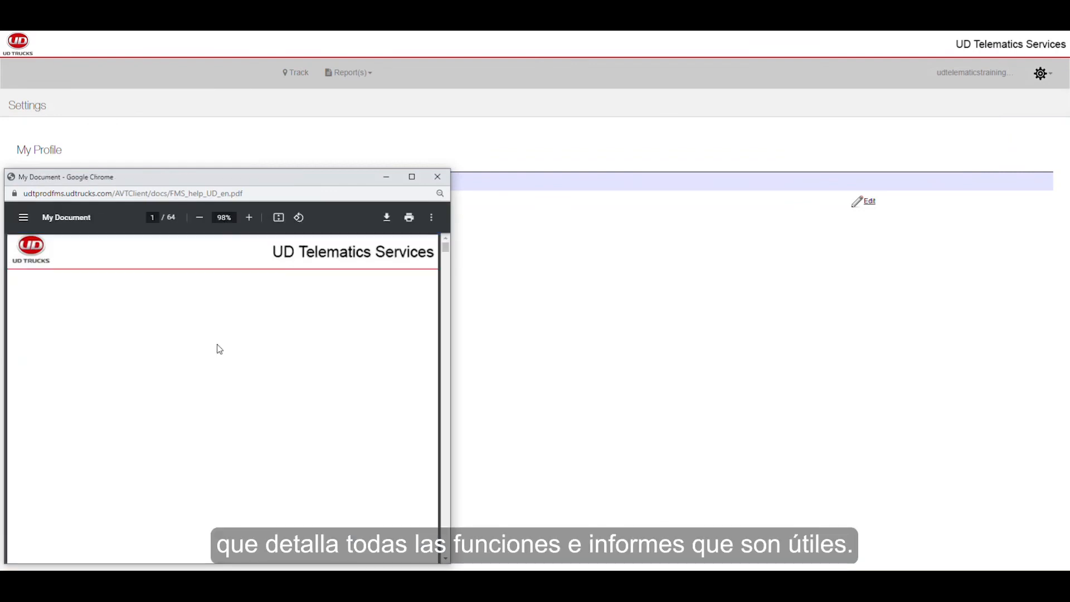
{"action": "scroll", "coordinate": [226, 378], "scroll_direction": "down", "scroll_amount": 3}
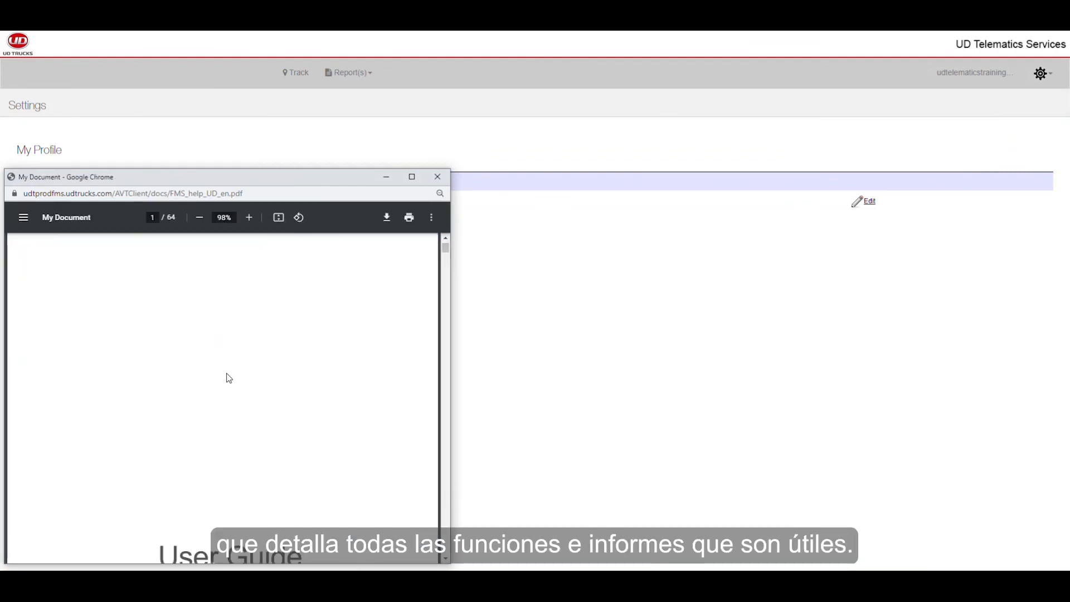
{"action": "scroll", "coordinate": [231, 380], "scroll_direction": "down", "scroll_amount": 1}
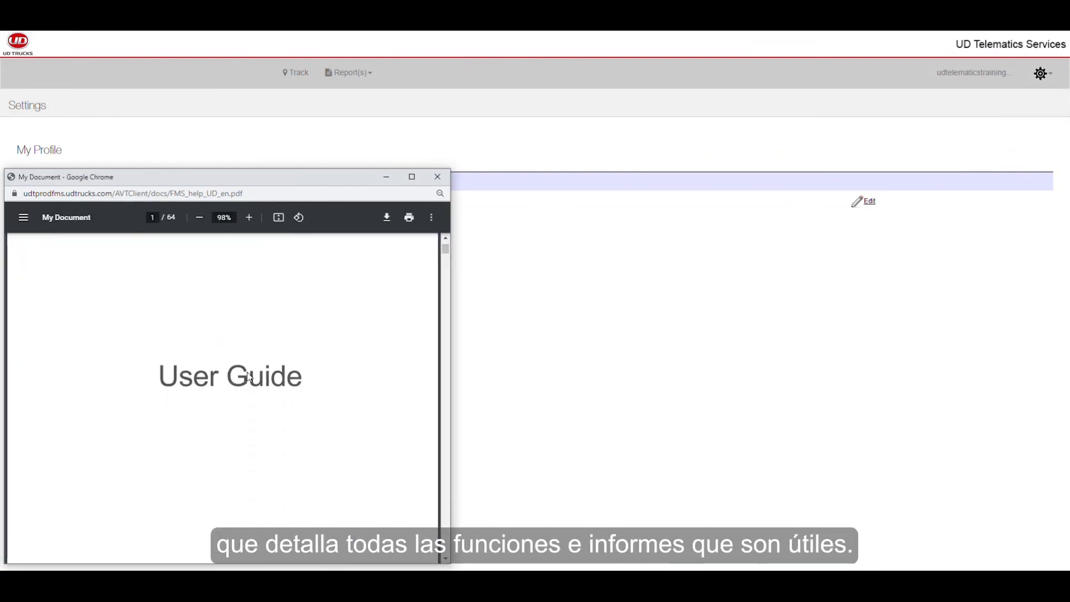
{"action": "scroll", "coordinate": [284, 349], "scroll_direction": "down", "scroll_amount": 8}
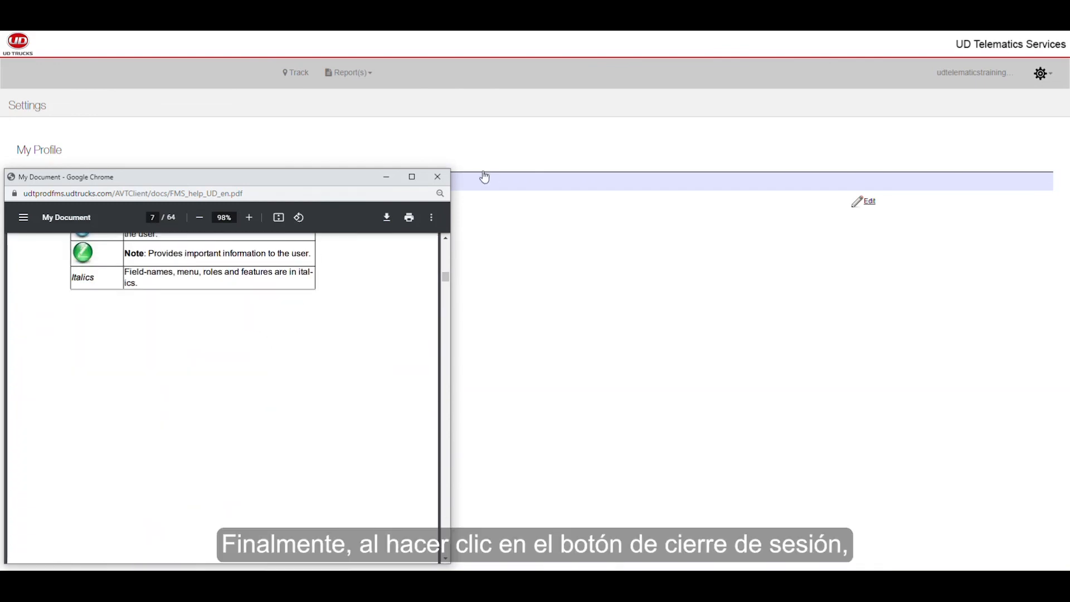
{"action": "left_click", "coordinate": [438, 178]}
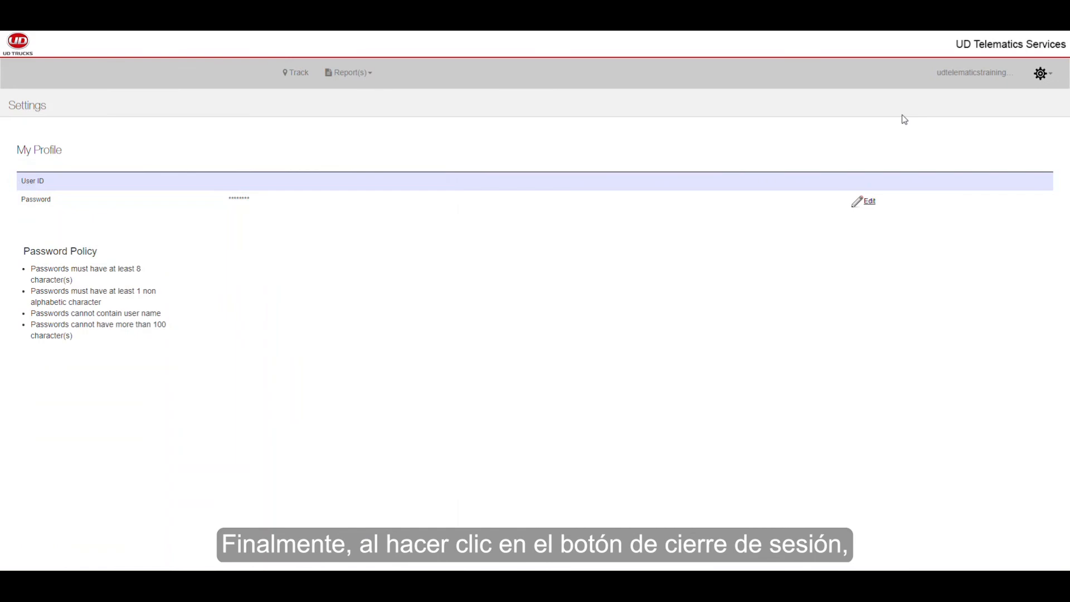
Step: Log out of the UD Telematics Services portal
{"action": "left_click", "coordinate": [1035, 83]}
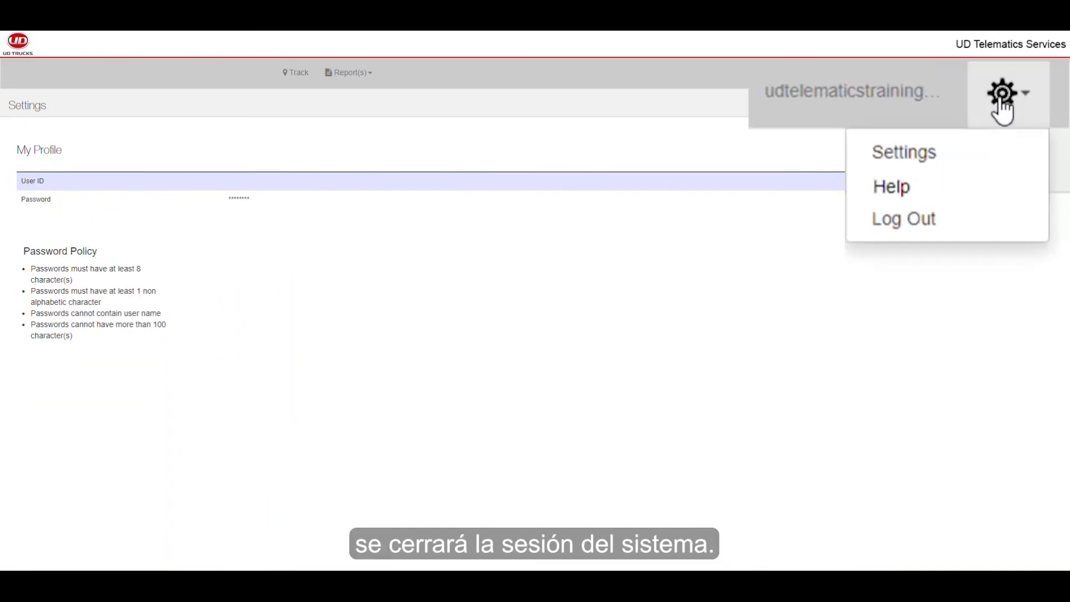
{"action": "left_click", "coordinate": [914, 223]}
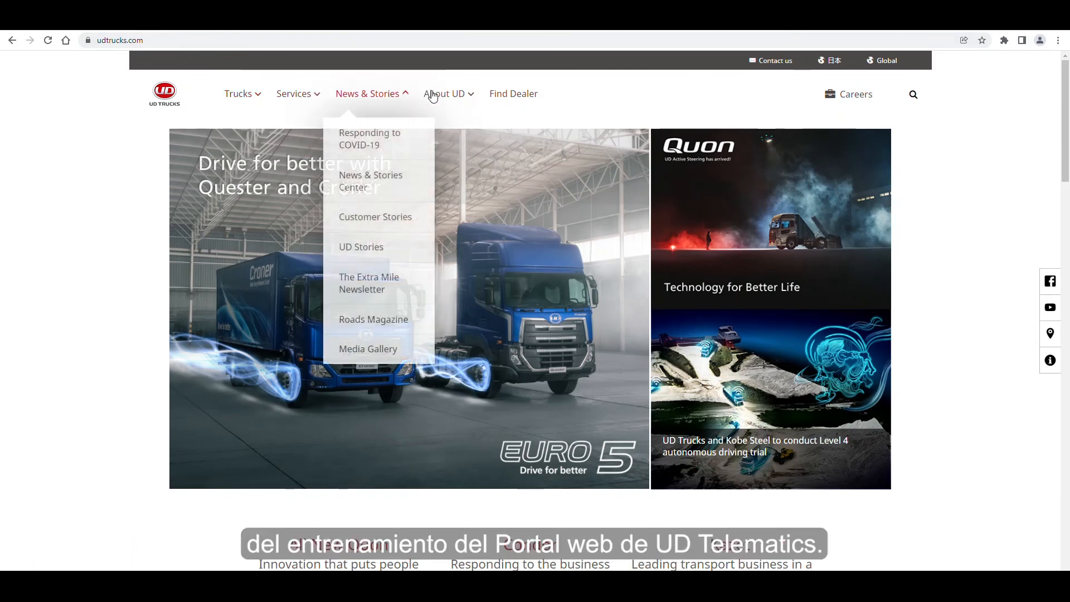
Step: Open the Find Dealer page of the UD Trucks website
{"action": "left_click", "coordinate": [513, 95]}
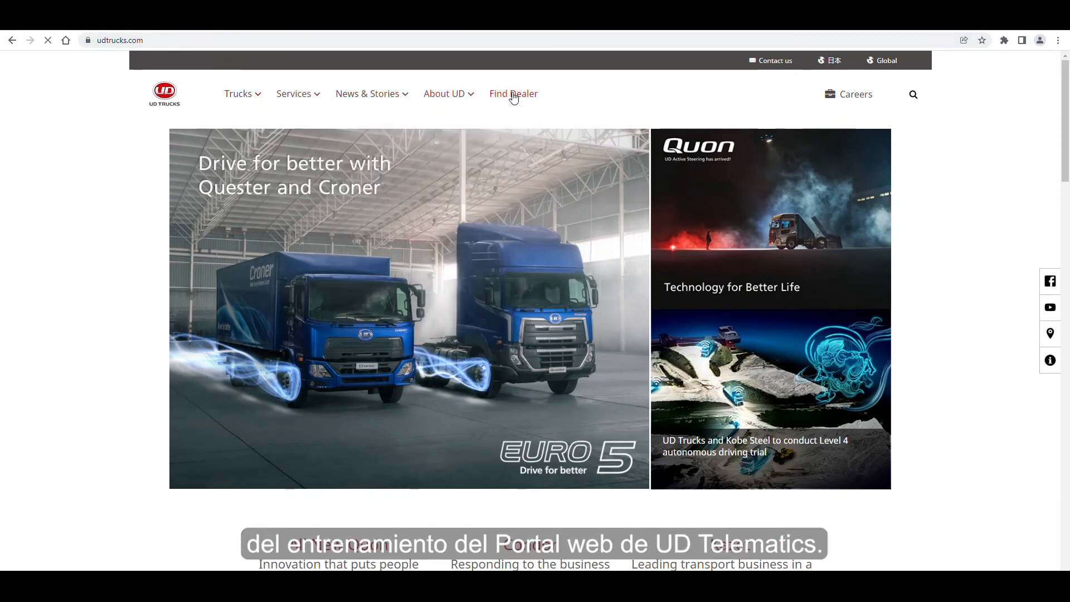